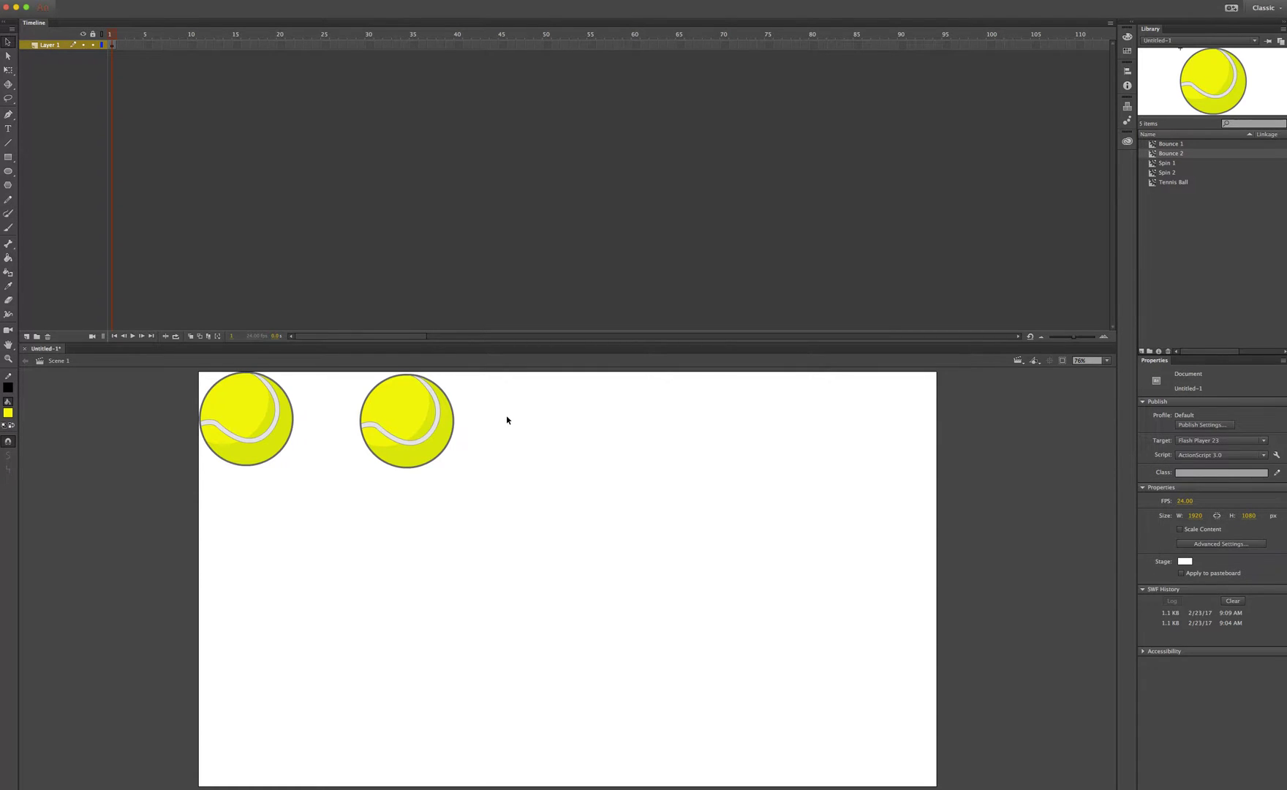
# Place a Spin 1 ball on the stage and duplicate its symbol as Spin 3
pyautogui.click(1164, 166)
pyautogui.moveTo(1164, 166); pyautogui.dragTo(589, 430)
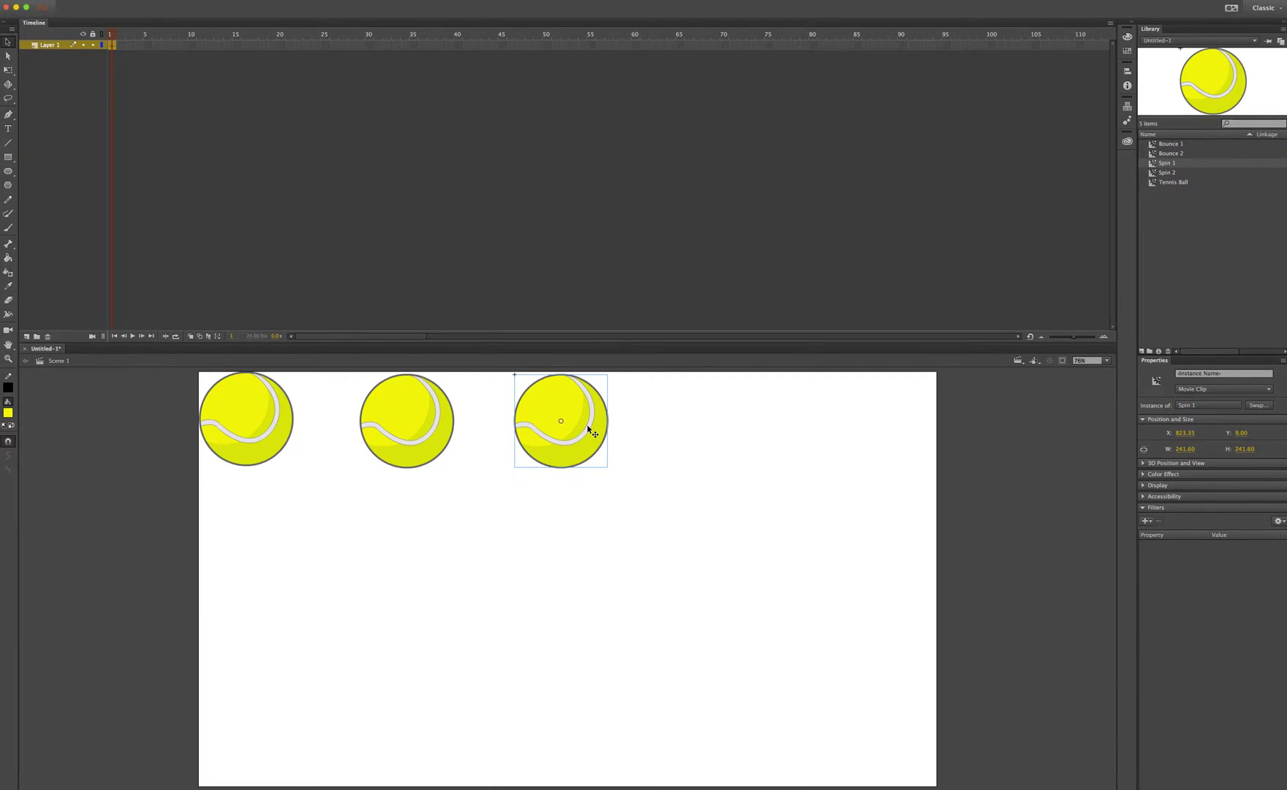
pyautogui.rightClick(588, 427)
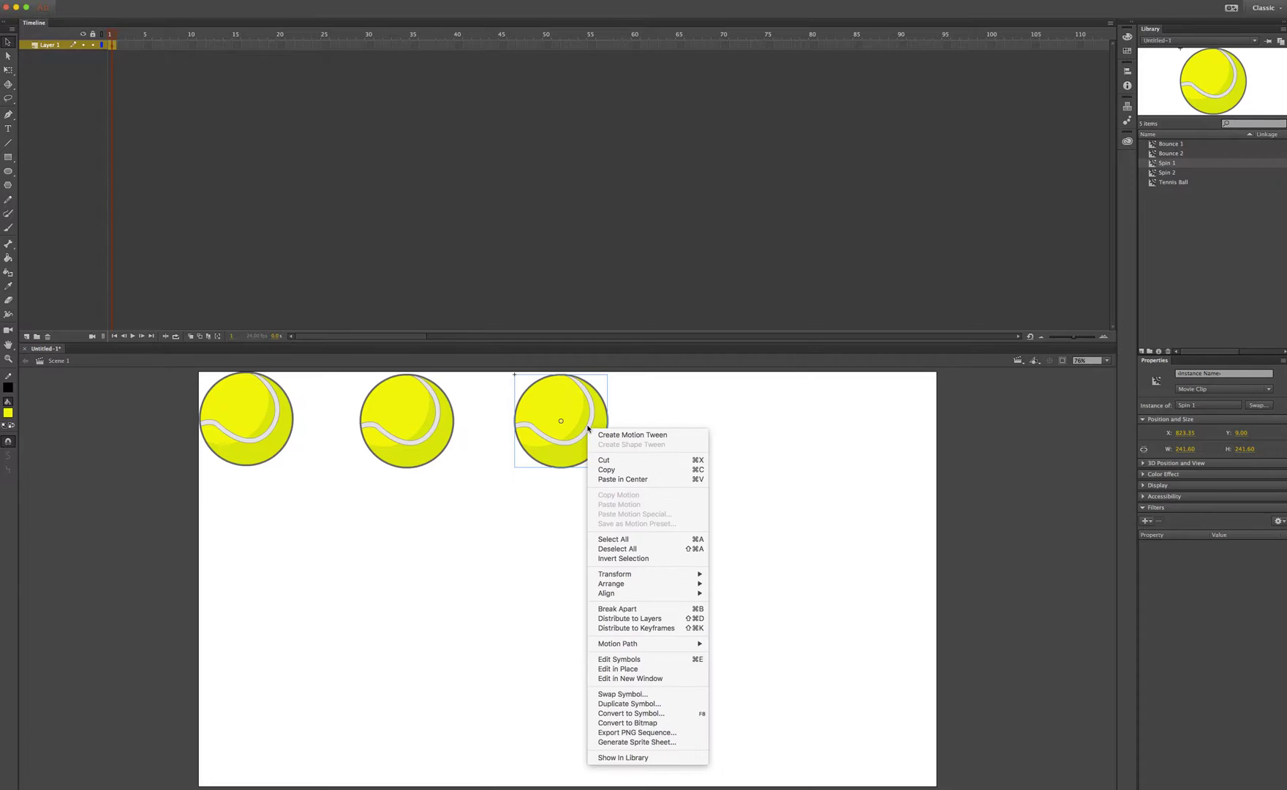
pyautogui.click(625, 706)
pyautogui.write('Spin 3')
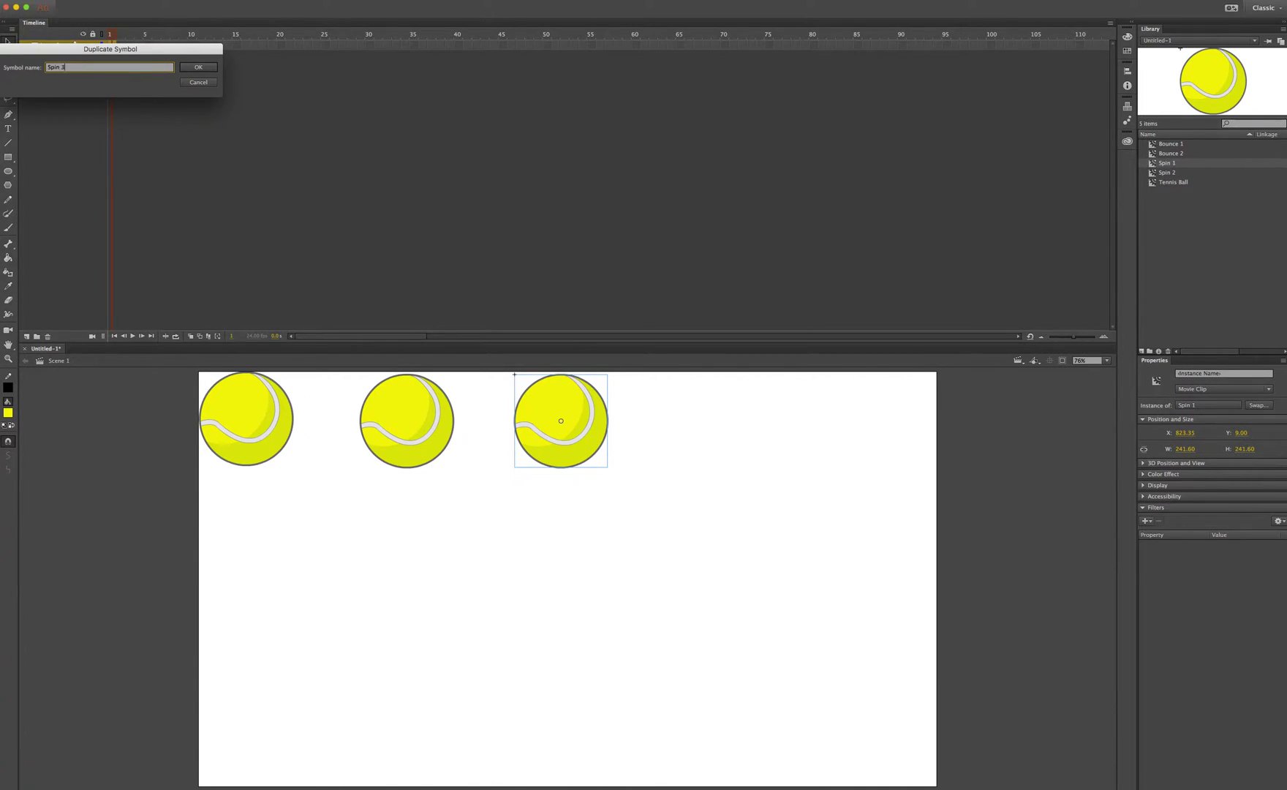
pyautogui.press('Return')
pyautogui.rightClick(554, 453)
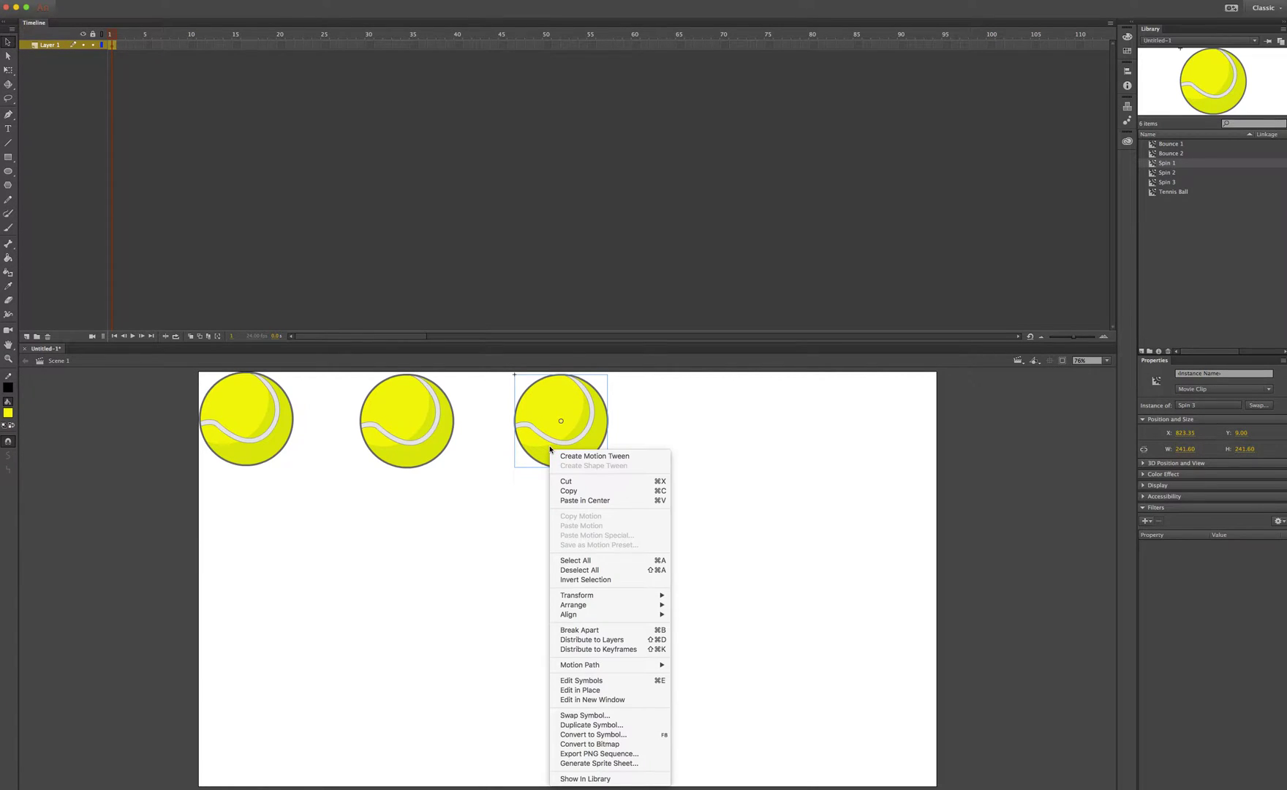
# Convert the Spin 3 ball into a Bounce 3 movie clip and edit it in place
pyautogui.click(577, 736)
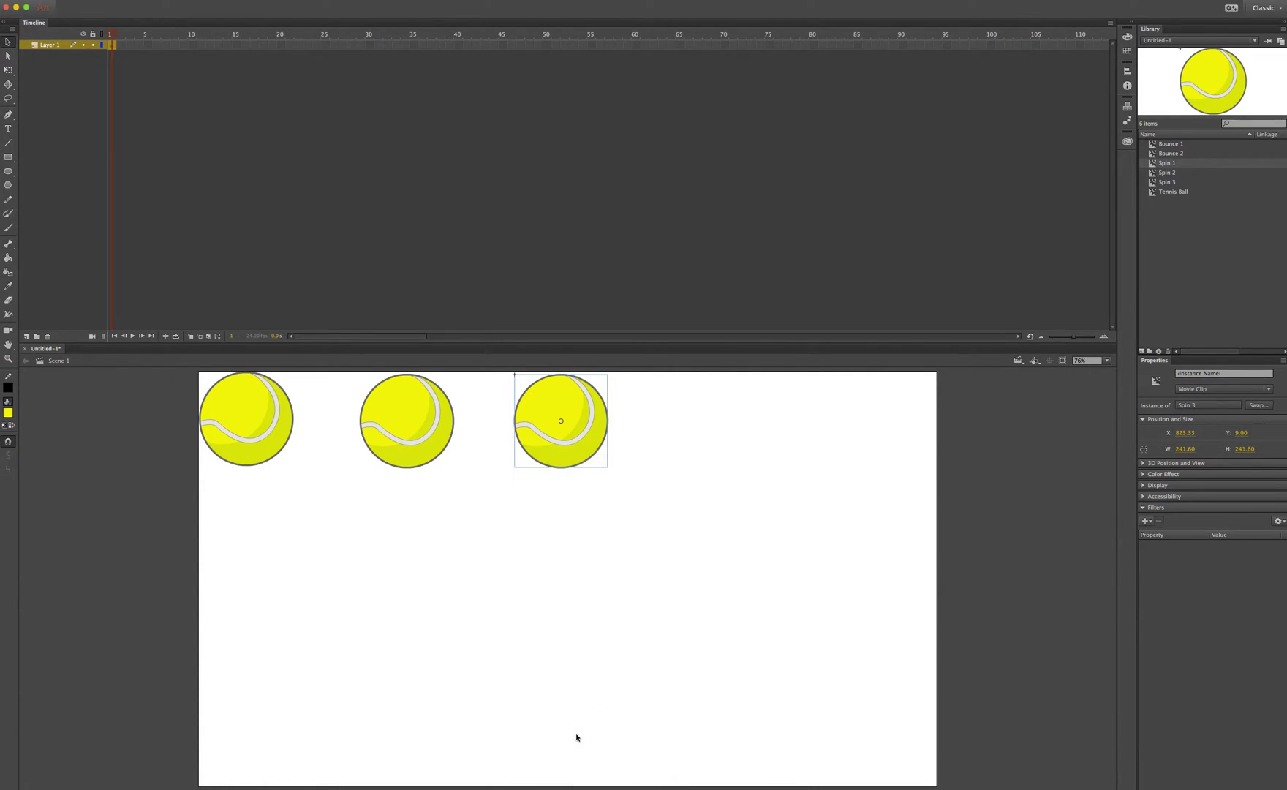
pyautogui.write('Bou')
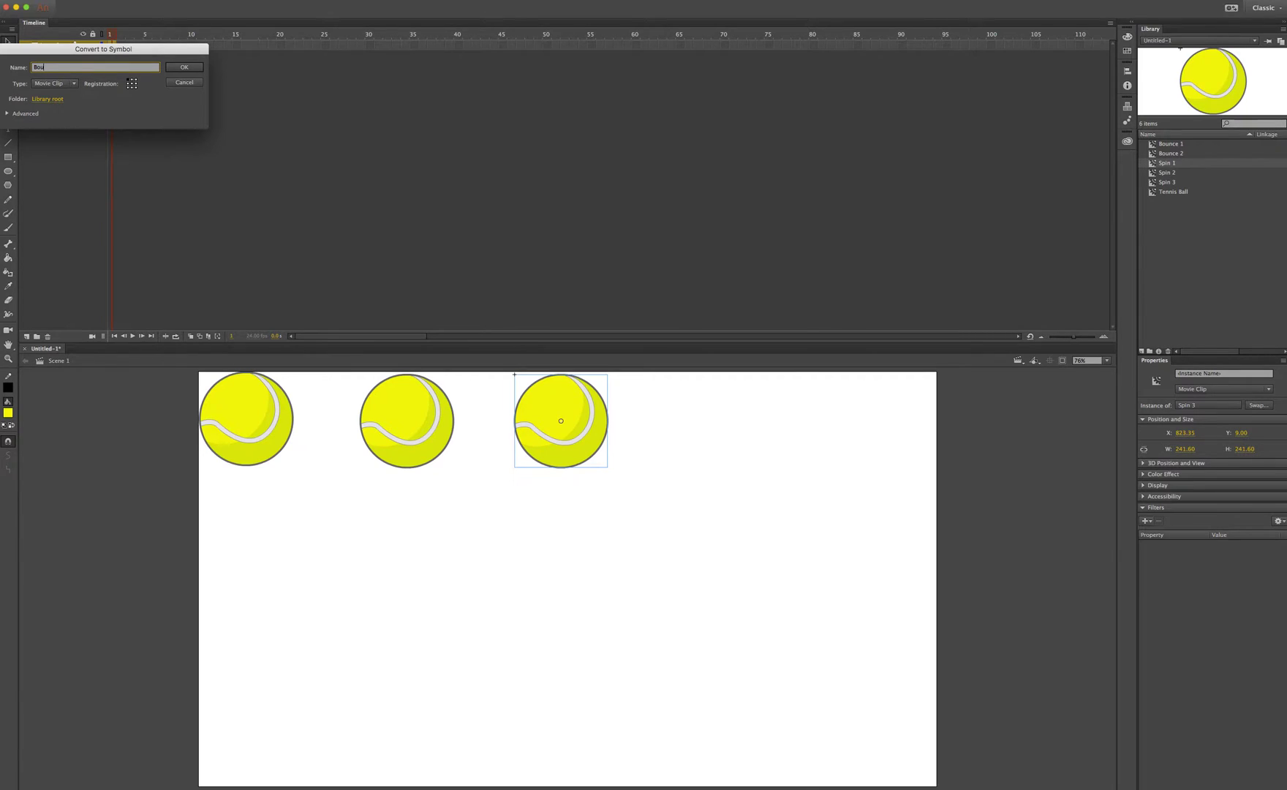
pyautogui.press('Return')
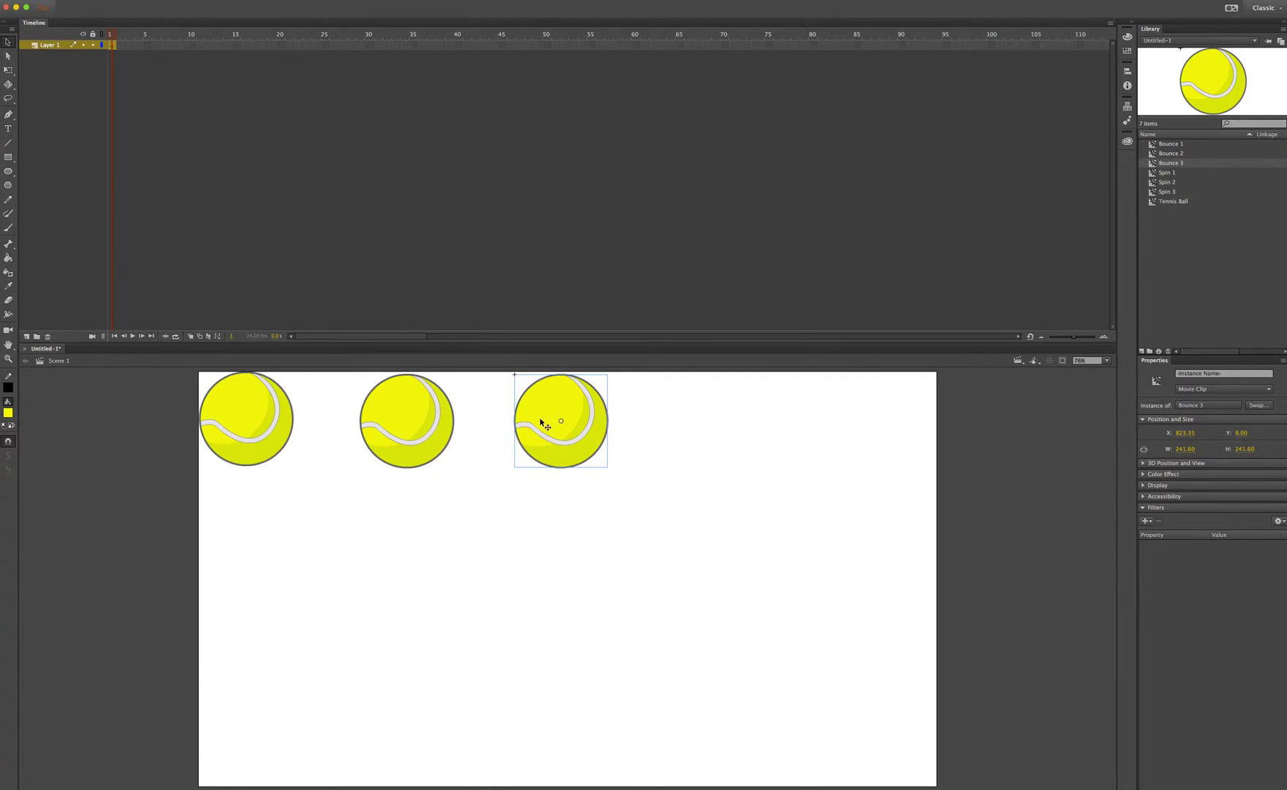
pyautogui.doubleClick(541, 423)
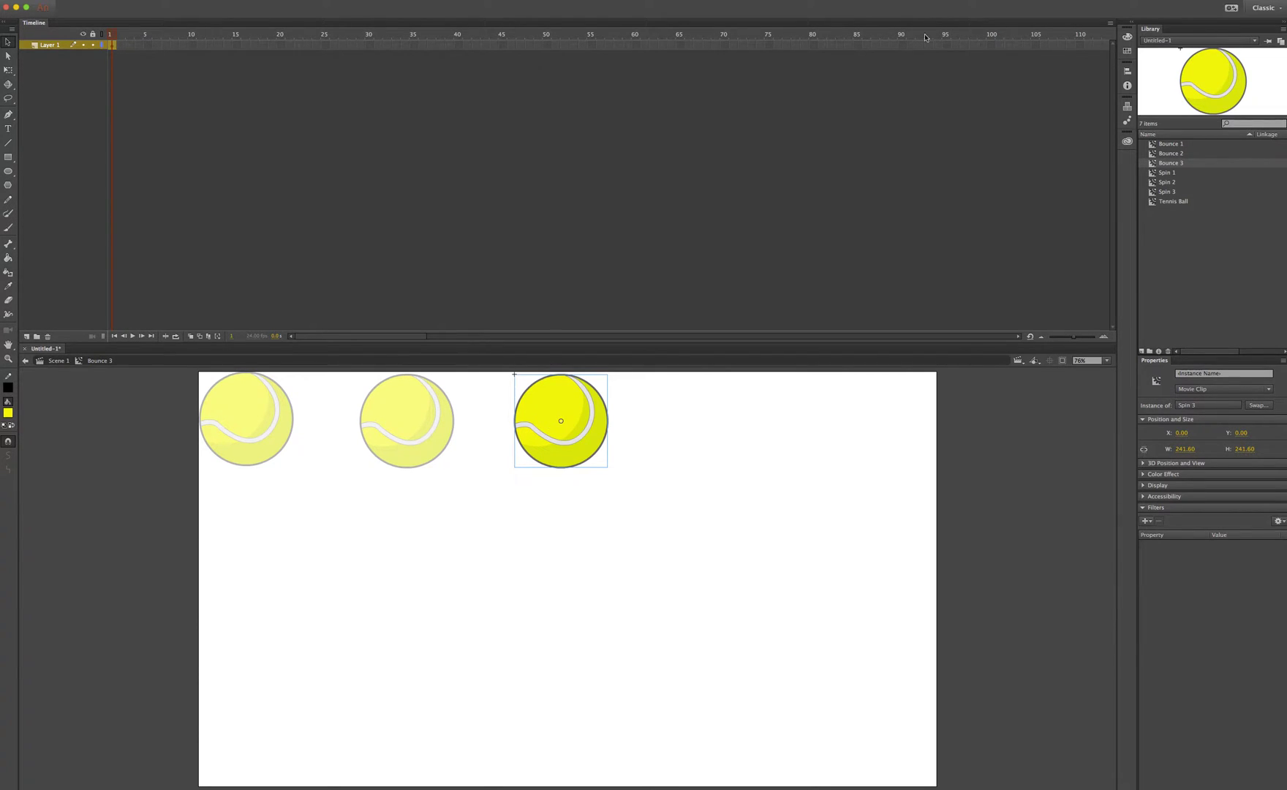
pyautogui.click(991, 45)
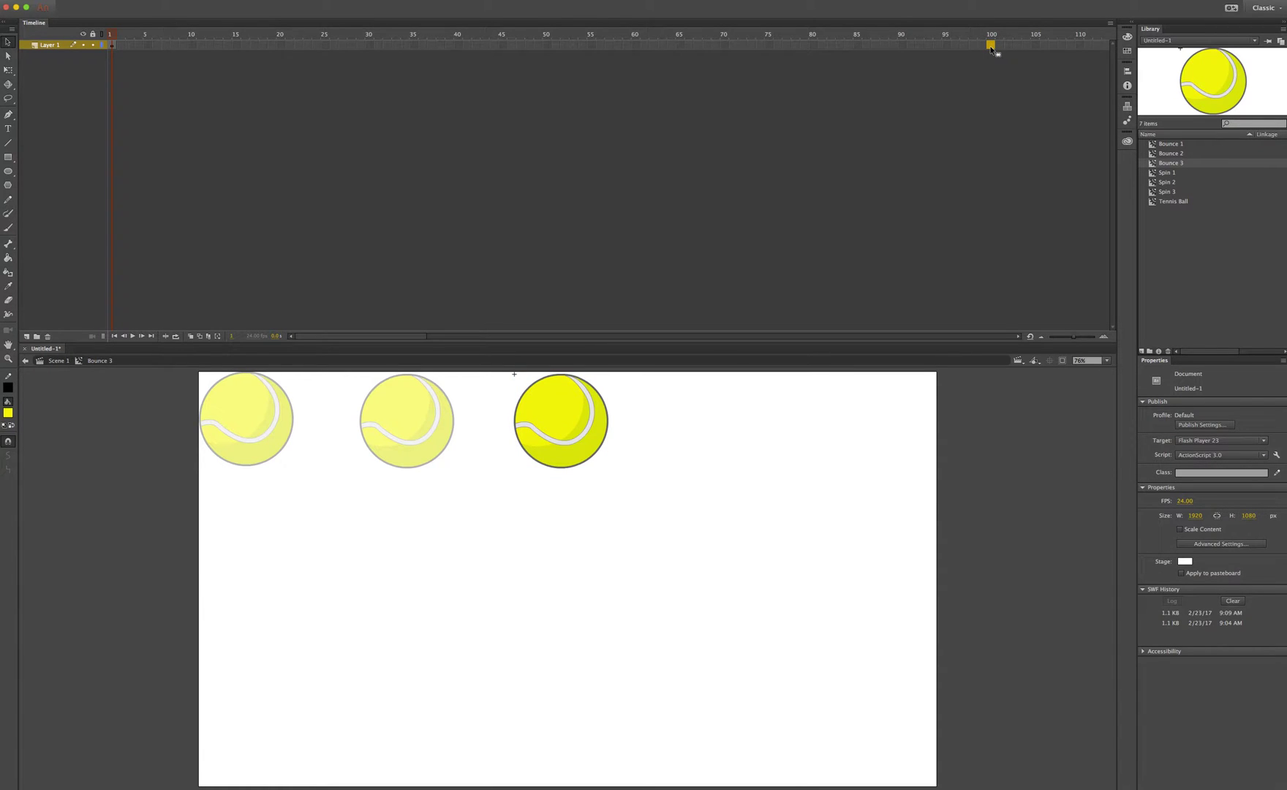
# Extend the layer to 100 frames with a motion tween, ball starting top-right at frame 1
pyautogui.press('F5')
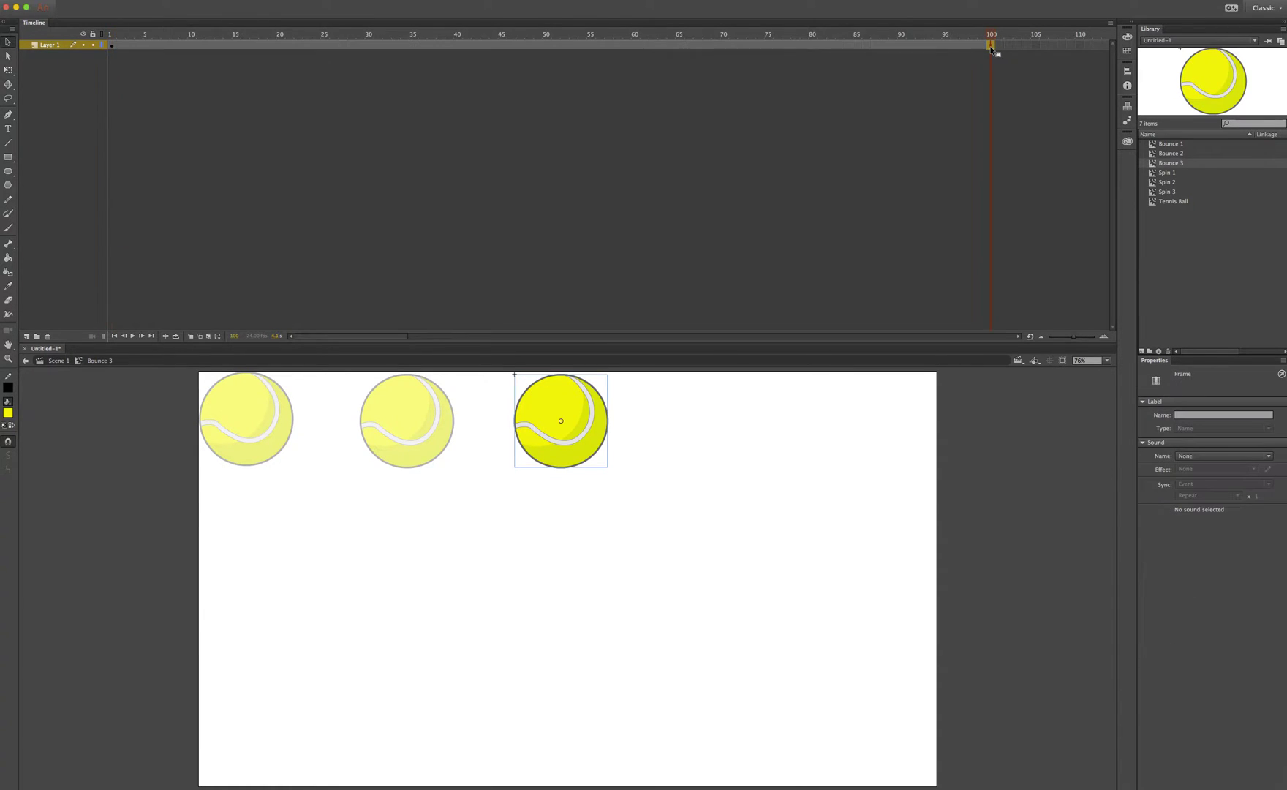
pyautogui.rightClick(440, 45)
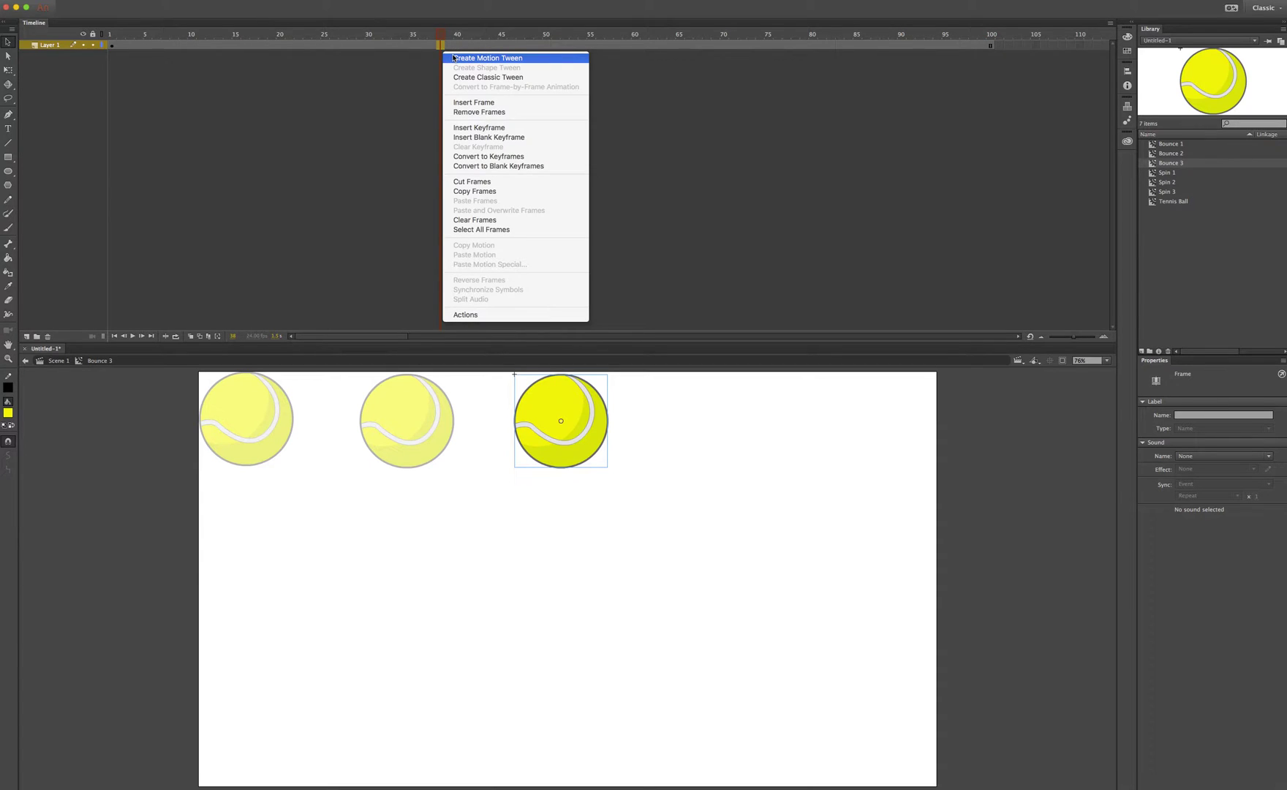
pyautogui.click(453, 58)
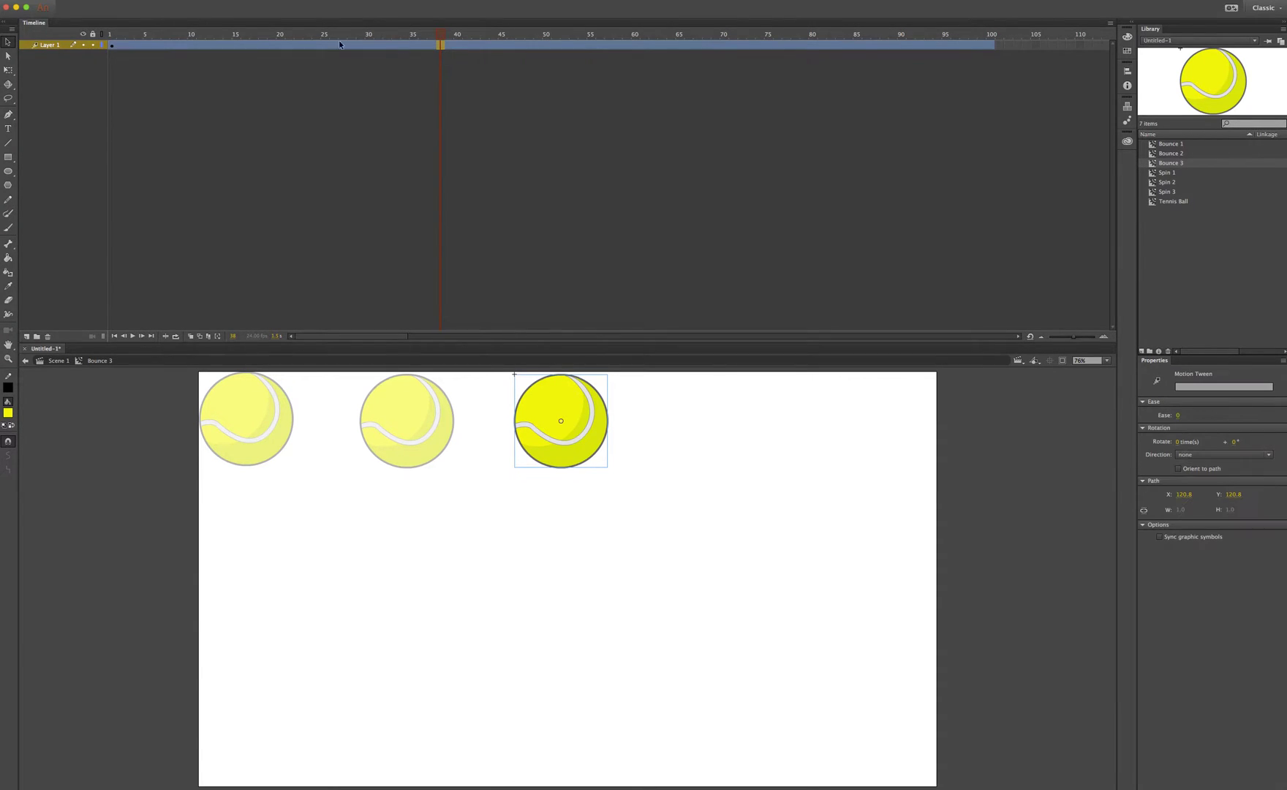
pyautogui.click(113, 46)
pyautogui.moveTo(583, 408); pyautogui.dragTo(892, 410)
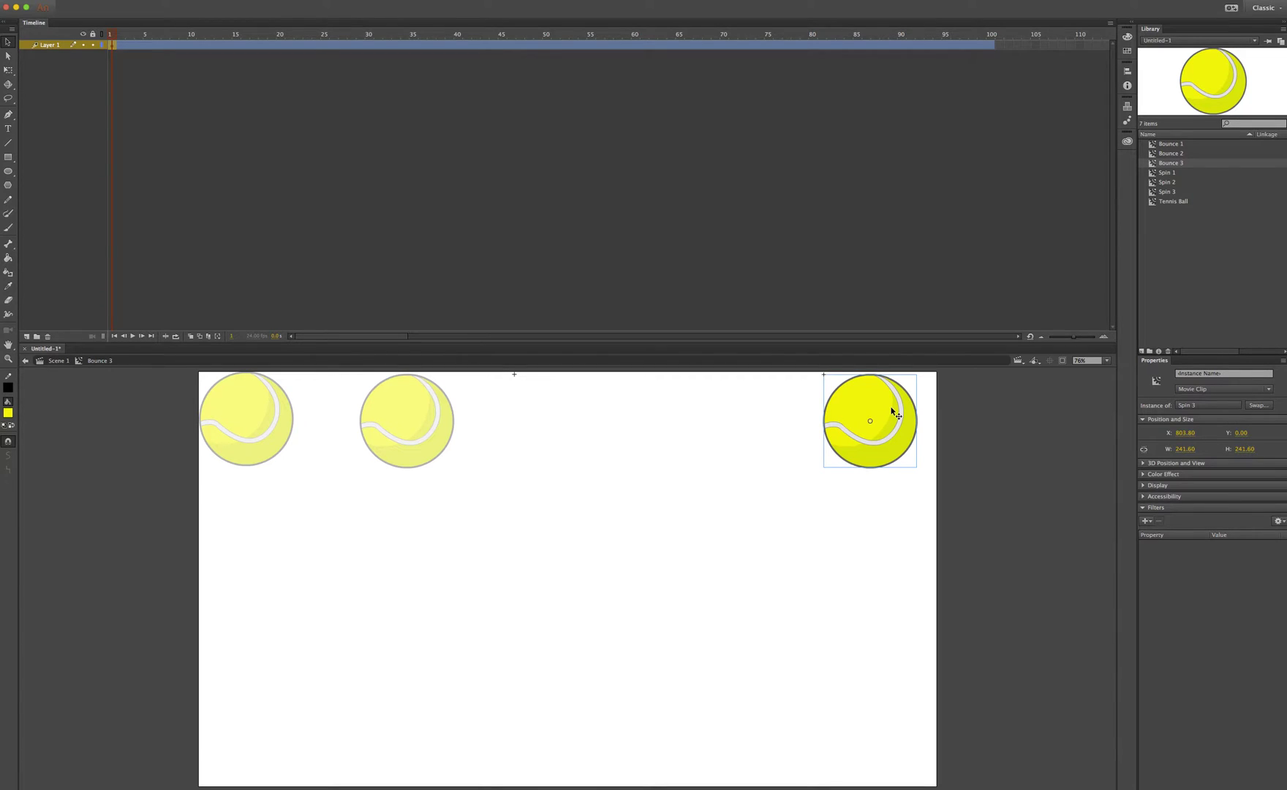
pyautogui.click(326, 46)
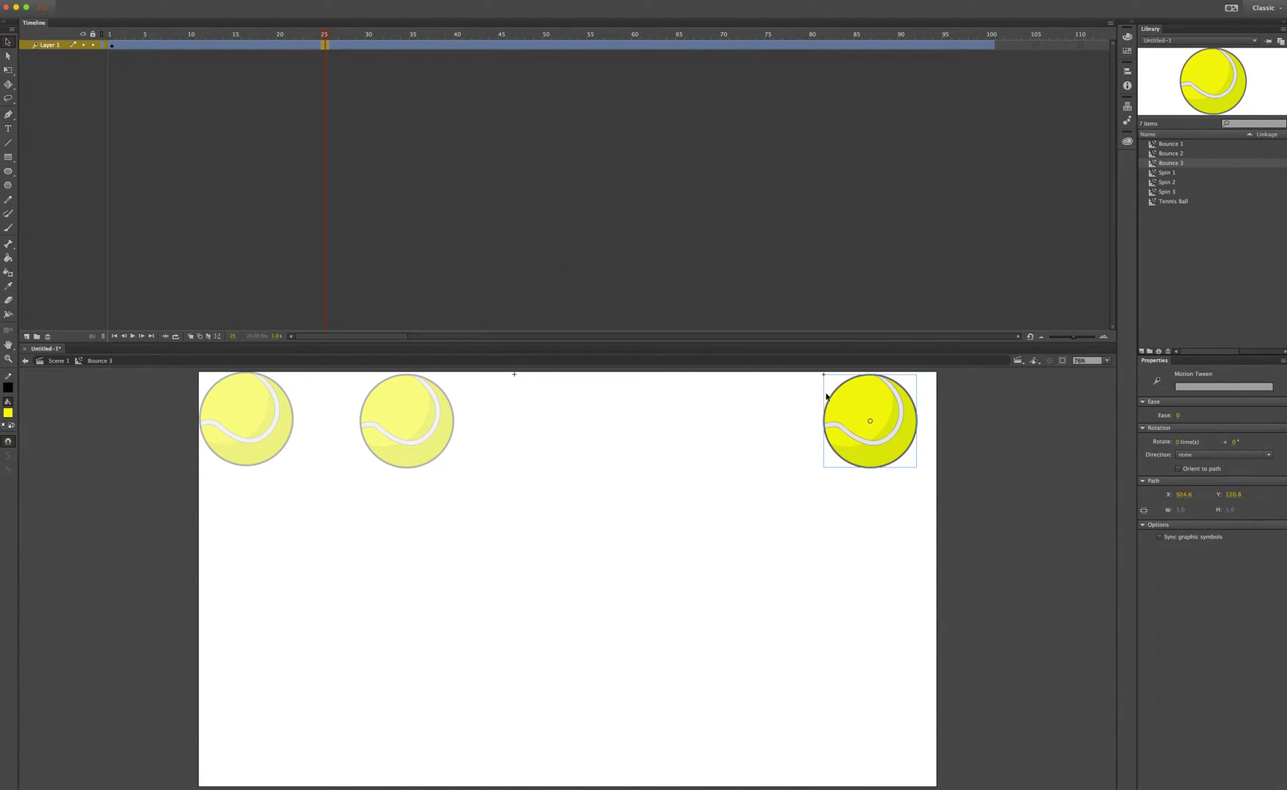
# Move the ball to the floor at frame 25, leftward at 40 and 56, off-stage at 85
pyautogui.moveTo(840, 413); pyautogui.dragTo(692, 734)
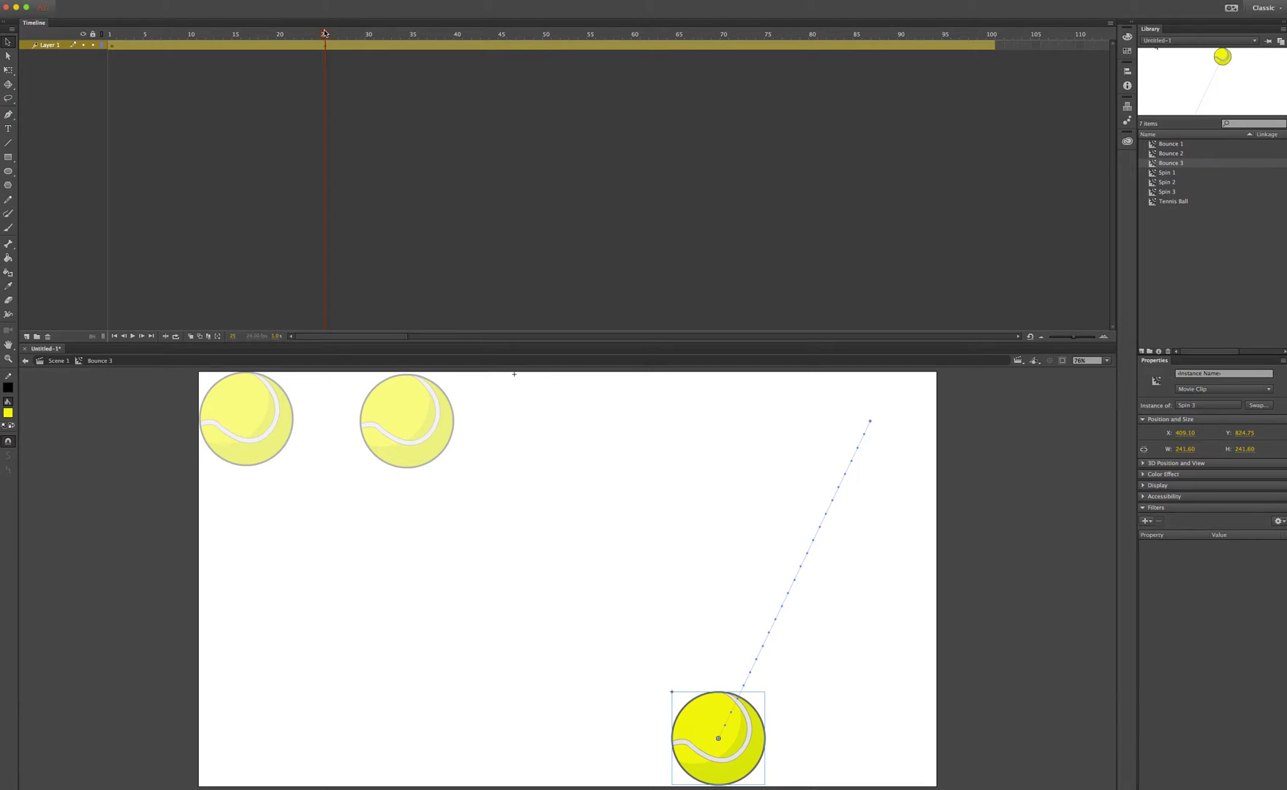
pyautogui.click(457, 44)
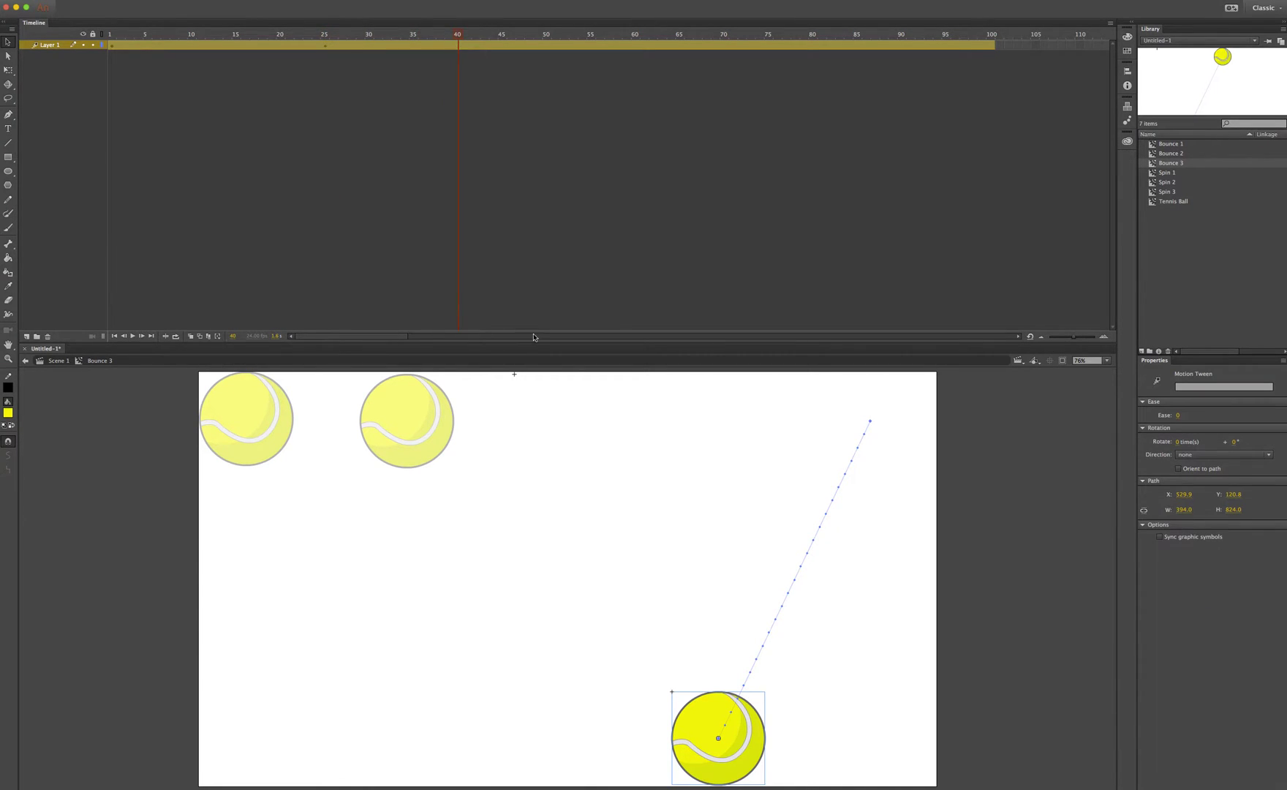
pyautogui.moveTo(689, 728); pyautogui.dragTo(537, 743)
pyautogui.moveTo(461, 34); pyautogui.dragTo(600, 35)
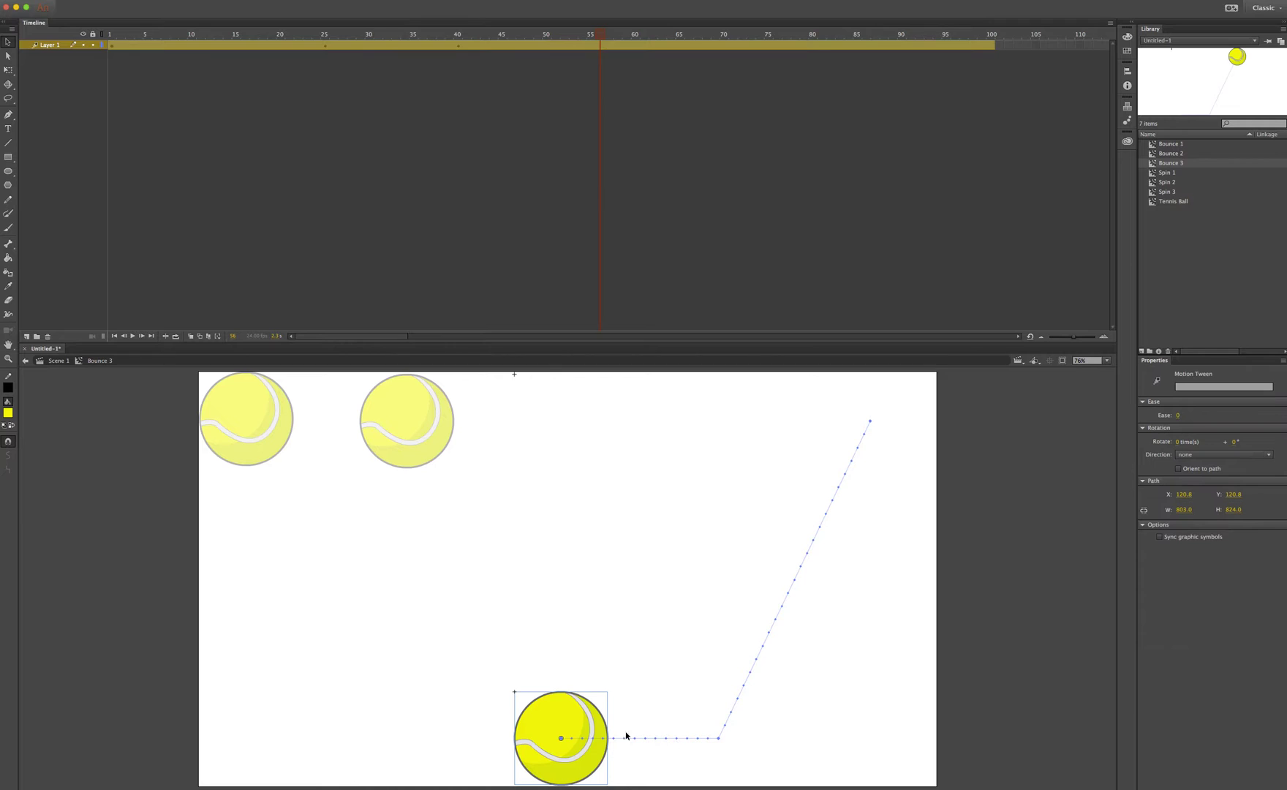
pyautogui.moveTo(567, 718); pyautogui.dragTo(415, 718)
pyautogui.moveTo(600, 39); pyautogui.dragTo(855, 48)
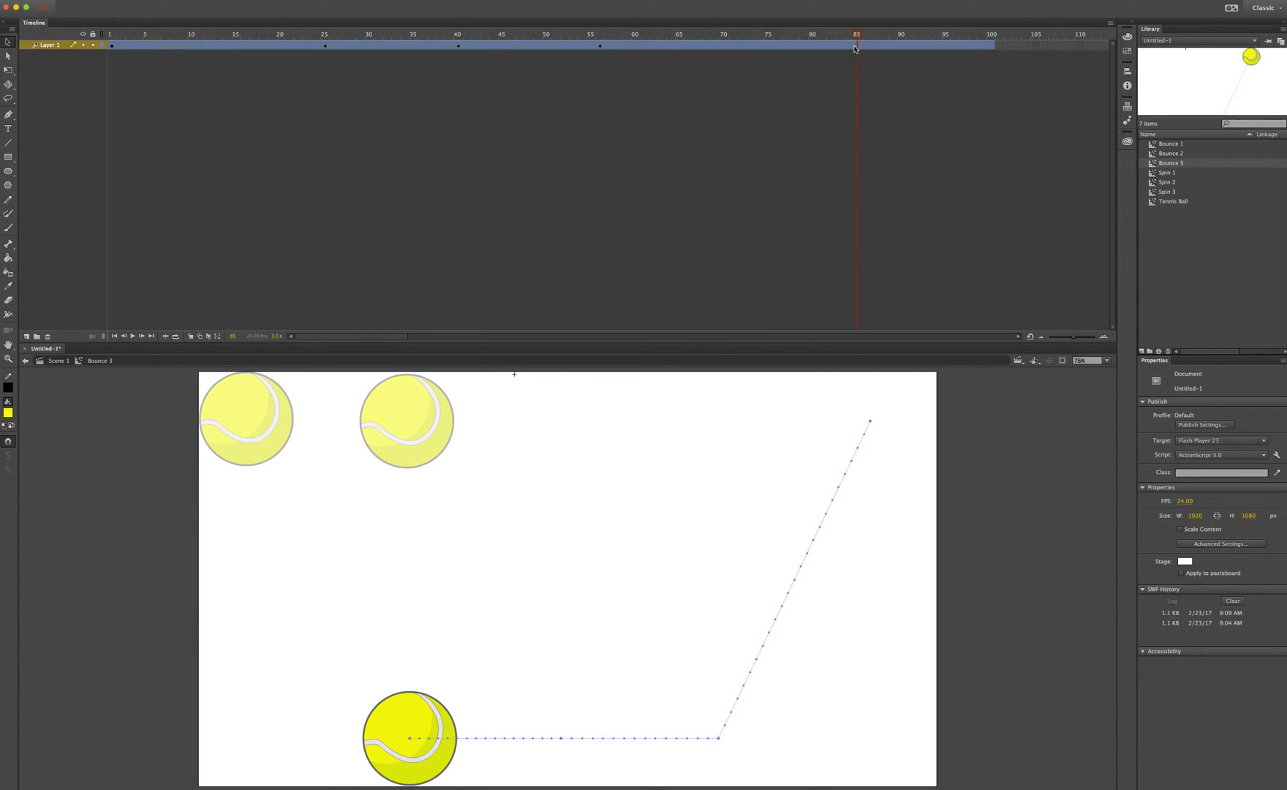
pyautogui.moveTo(423, 722); pyautogui.dragTo(153, 716)
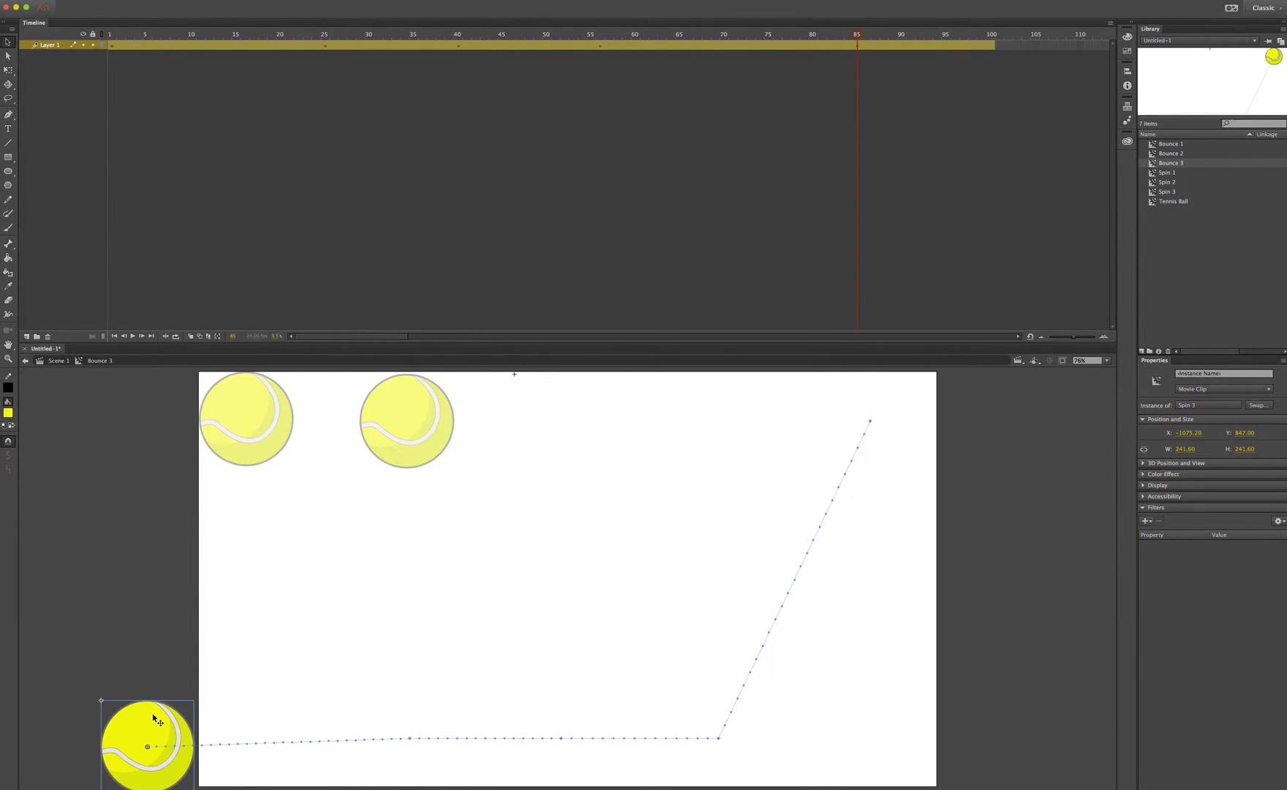
pyautogui.click(153, 717)
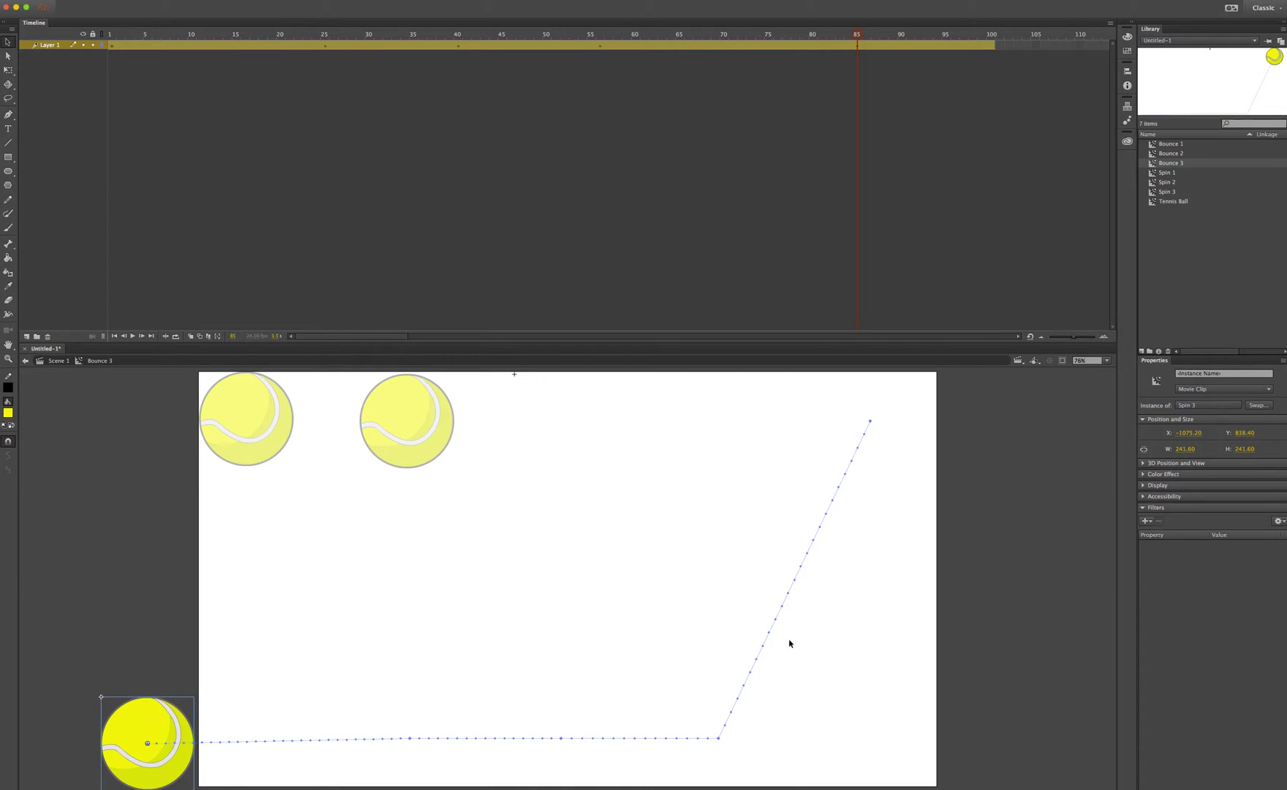
# Curve the falling path segment and bend both flat segments into bounce arcs, then play it back
pyautogui.moveTo(799, 576); pyautogui.dragTo(771, 565)
pyautogui.moveTo(643, 741); pyautogui.dragTo(642, 667)
pyautogui.moveTo(489, 741); pyautogui.dragTo(490, 692)
pyautogui.moveTo(856, 34); pyautogui.dragTo(87, 25)
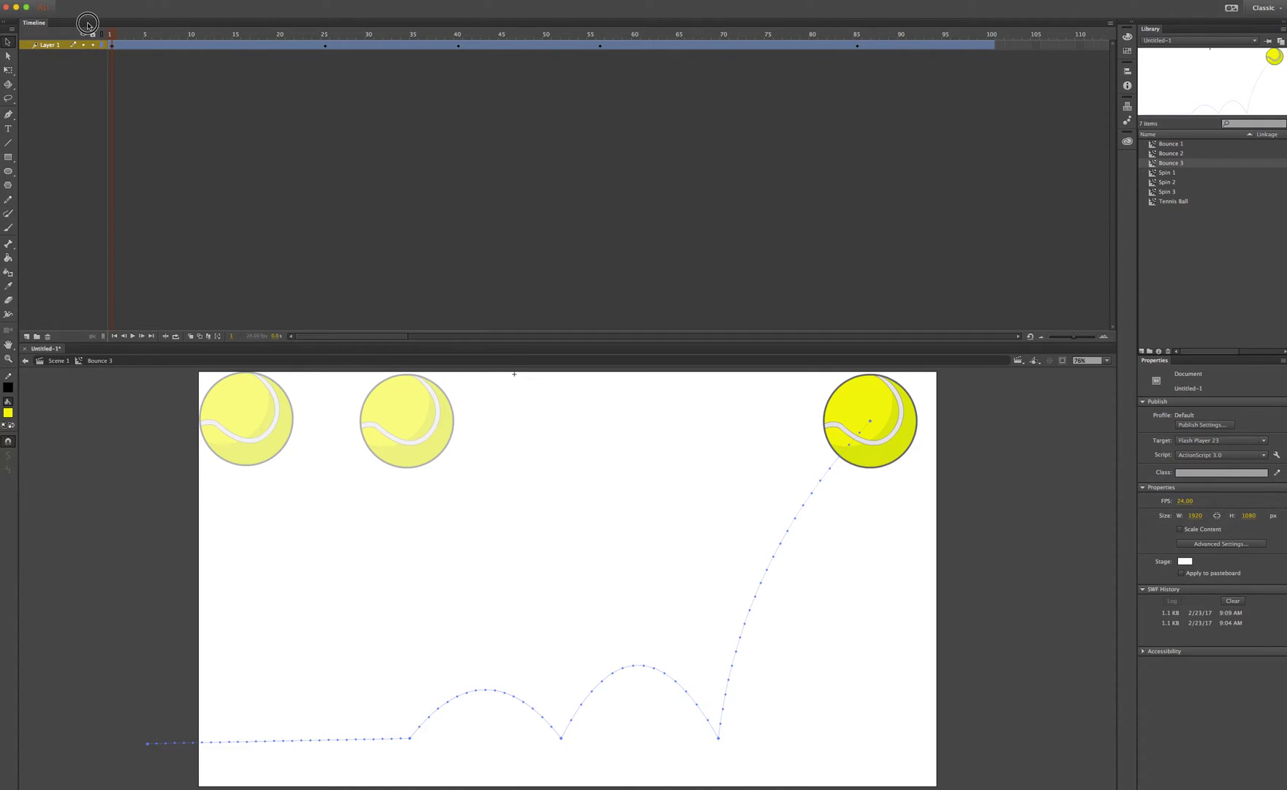
pyautogui.press('Return')
pyautogui.moveTo(617, 138); pyautogui.dragTo(267, 104)
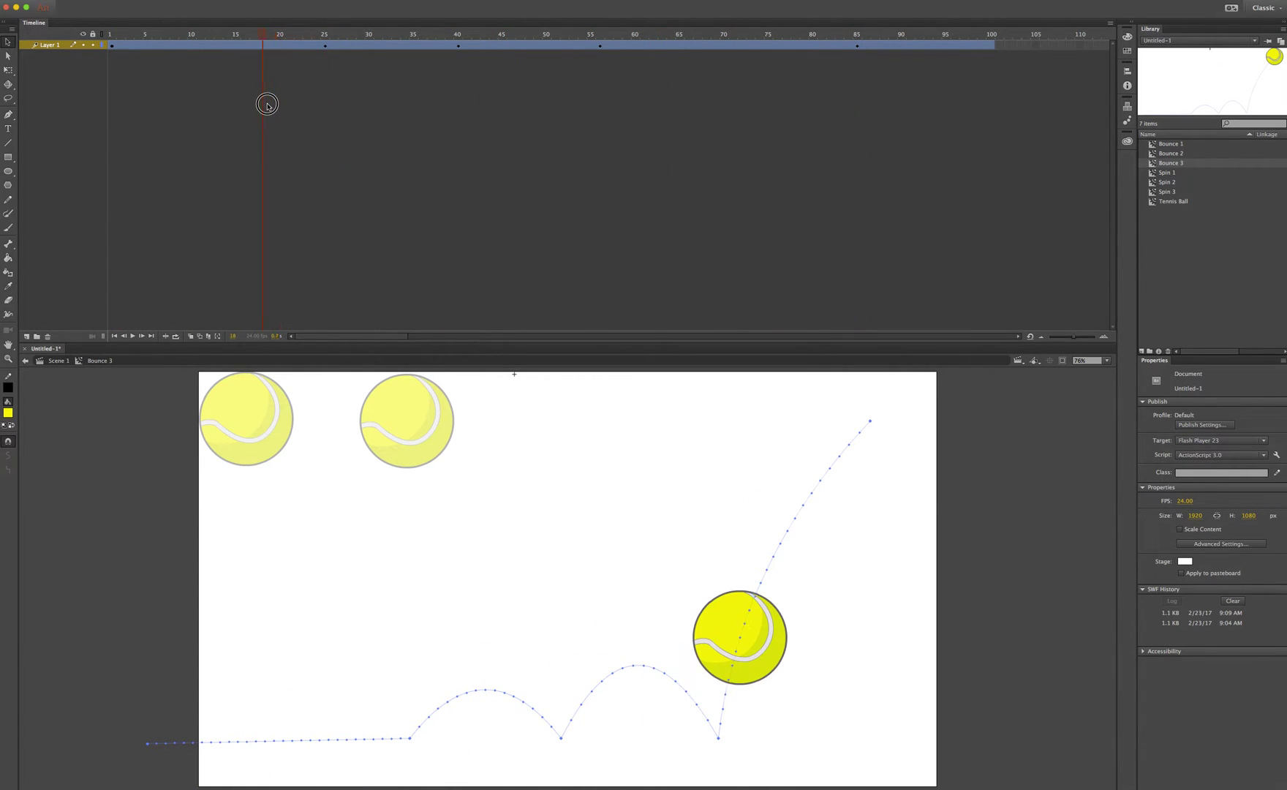
# Add a scale keyframe to the tween at frame 23
pyautogui.click(272, 45)
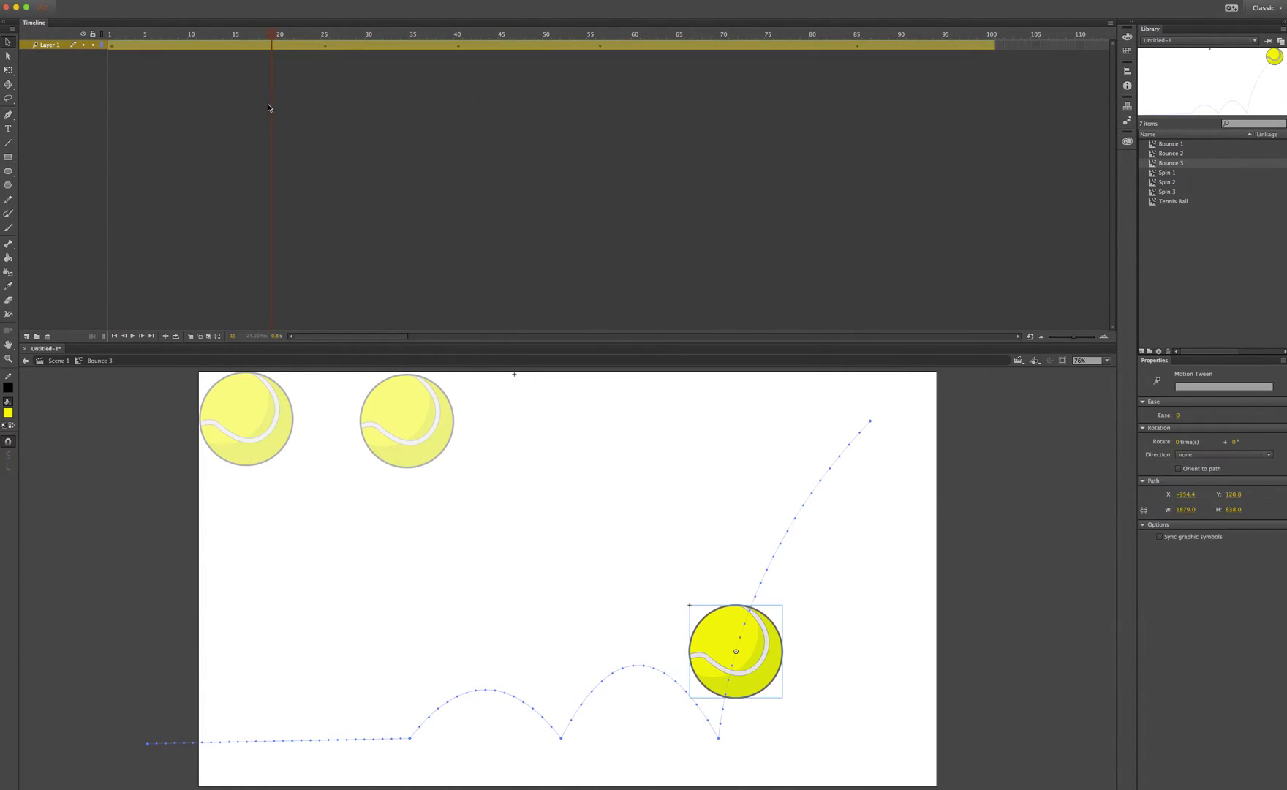
pyautogui.click(314, 110)
pyautogui.click(308, 45)
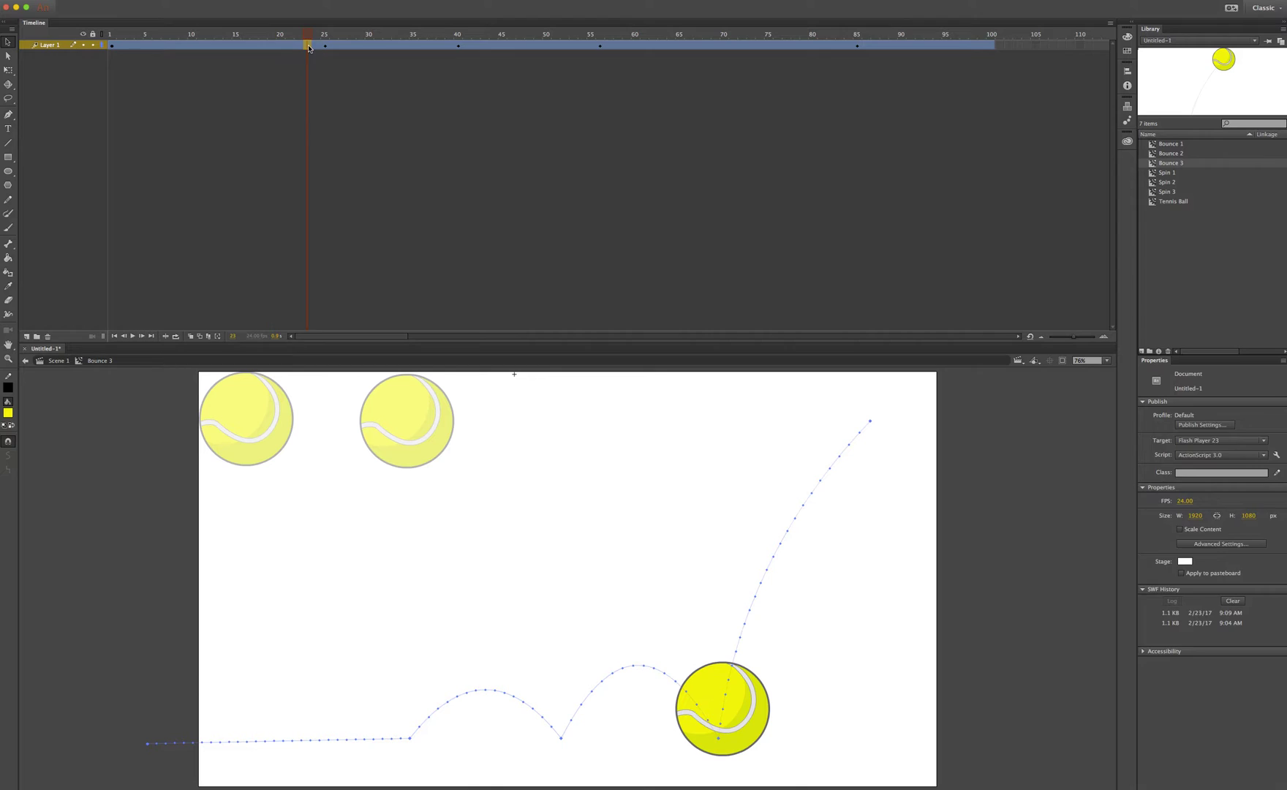
pyautogui.rightClick(308, 45)
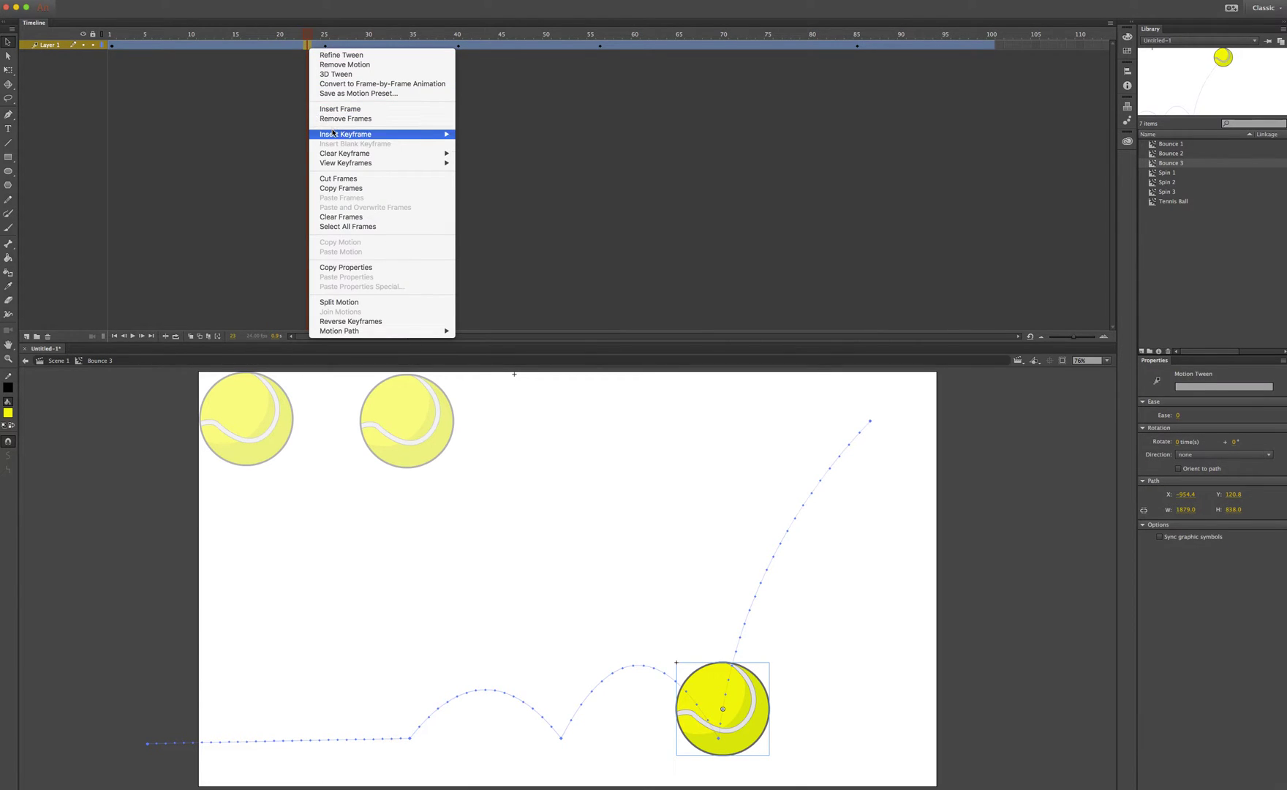
pyautogui.moveTo(395, 134)
pyautogui.click(475, 144)
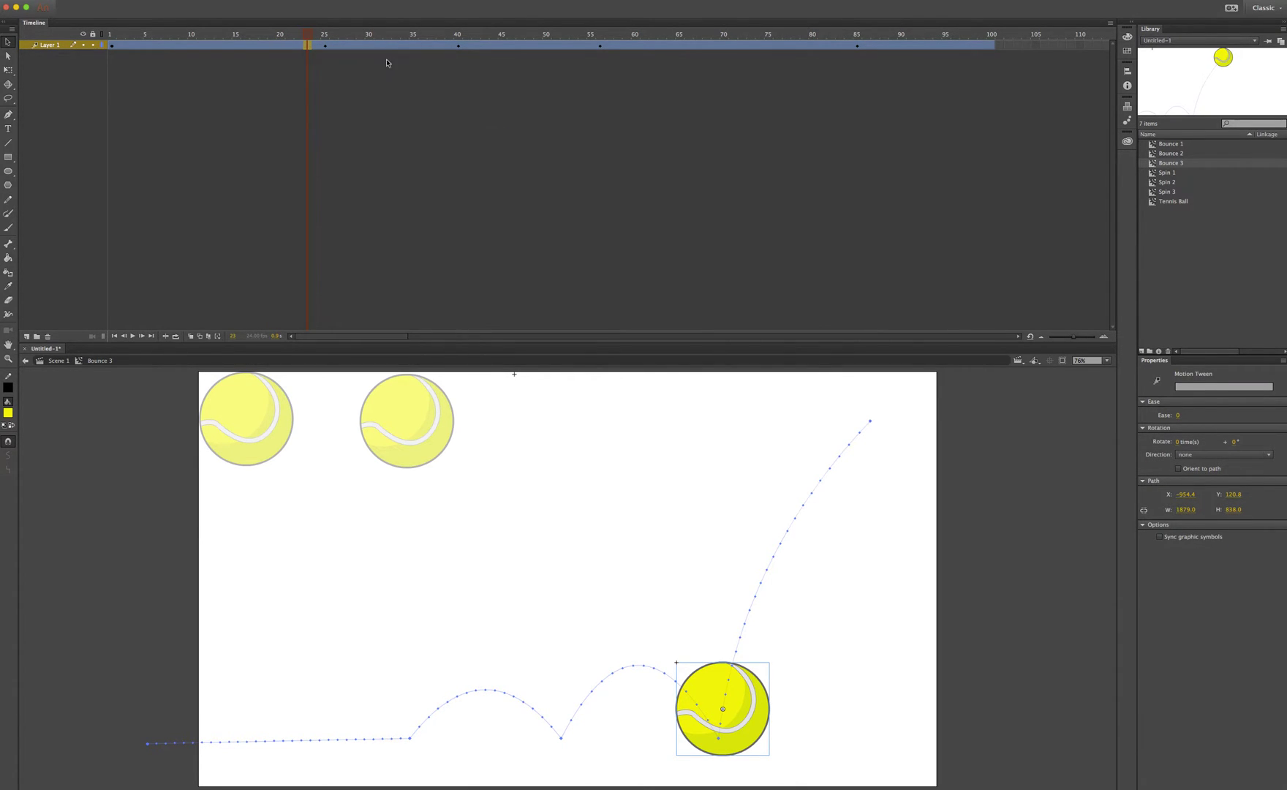
# Expand and collapse the tween's property curves around frames 27–29
pyautogui.click(343, 45)
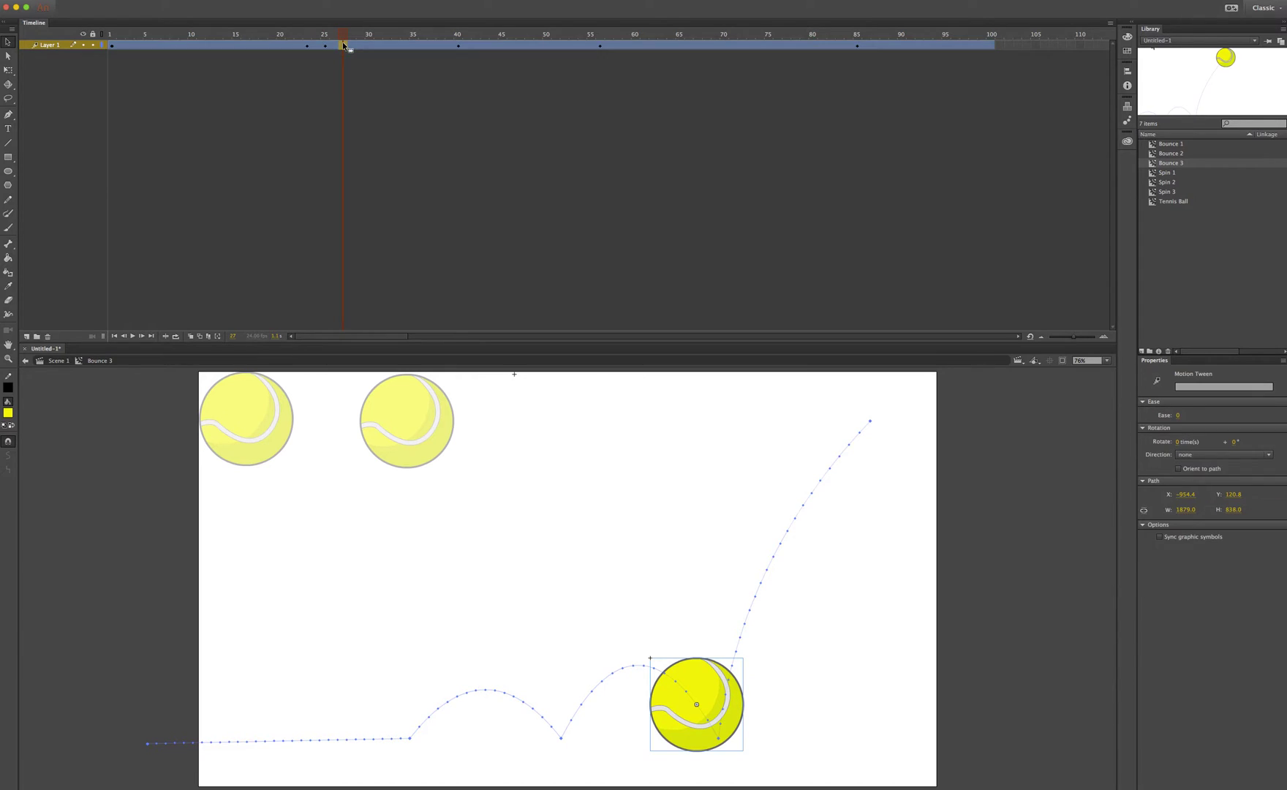
pyautogui.doubleClick(343, 45)
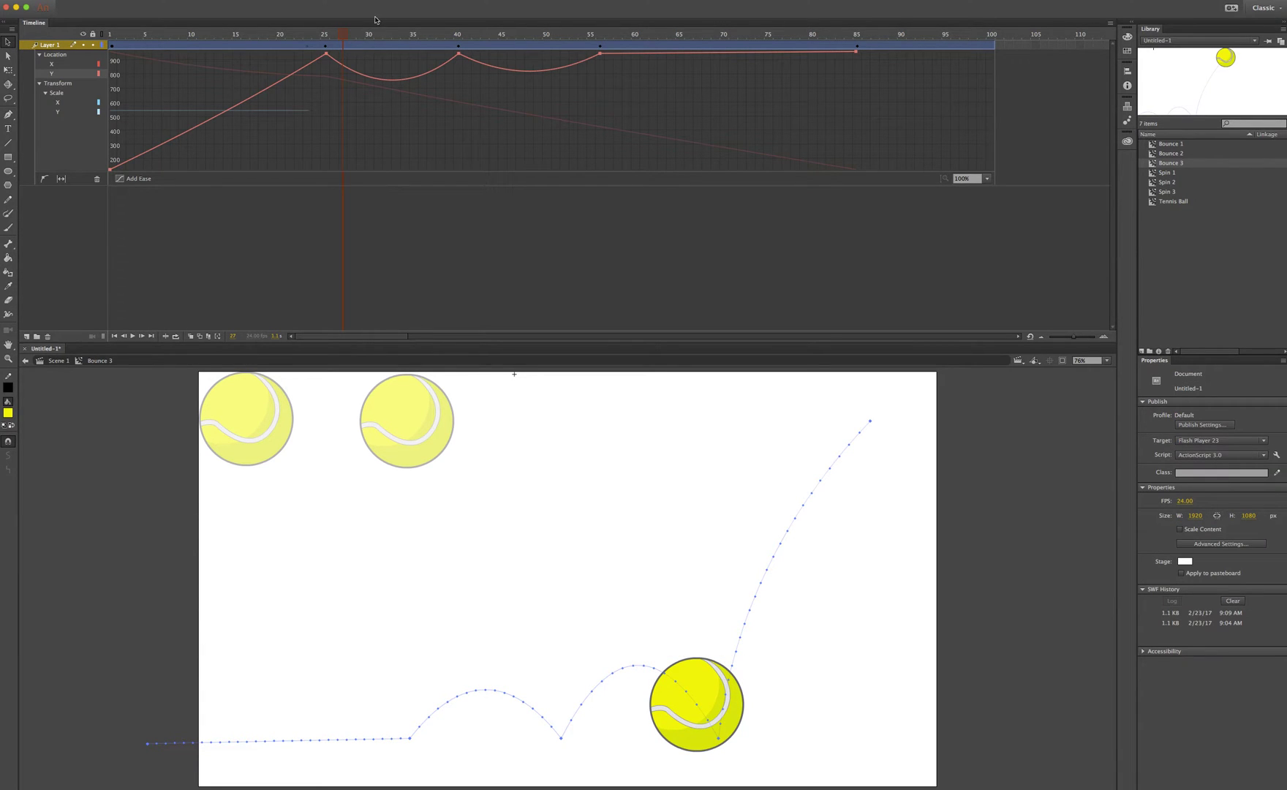
pyautogui.click(359, 45)
pyautogui.doubleClick(339, 45)
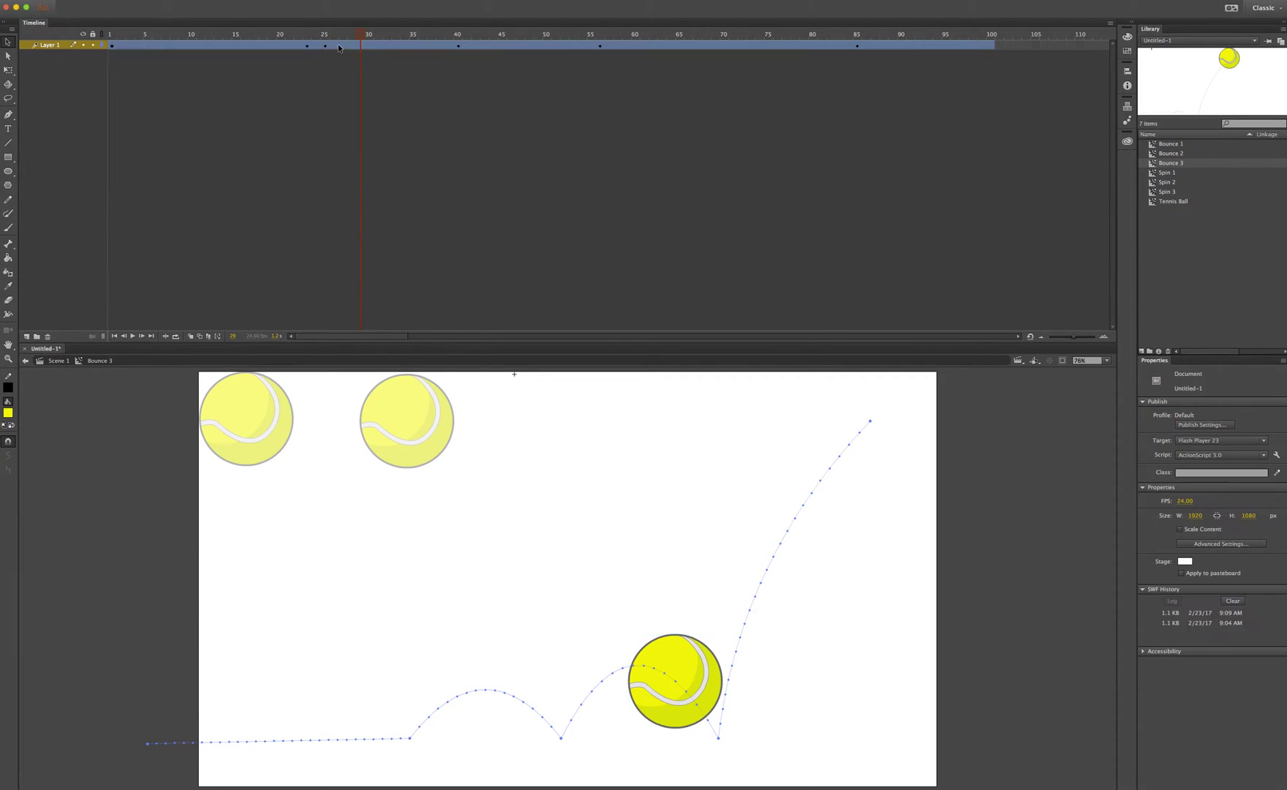
pyautogui.click(342, 45)
pyautogui.rightClick(341, 46)
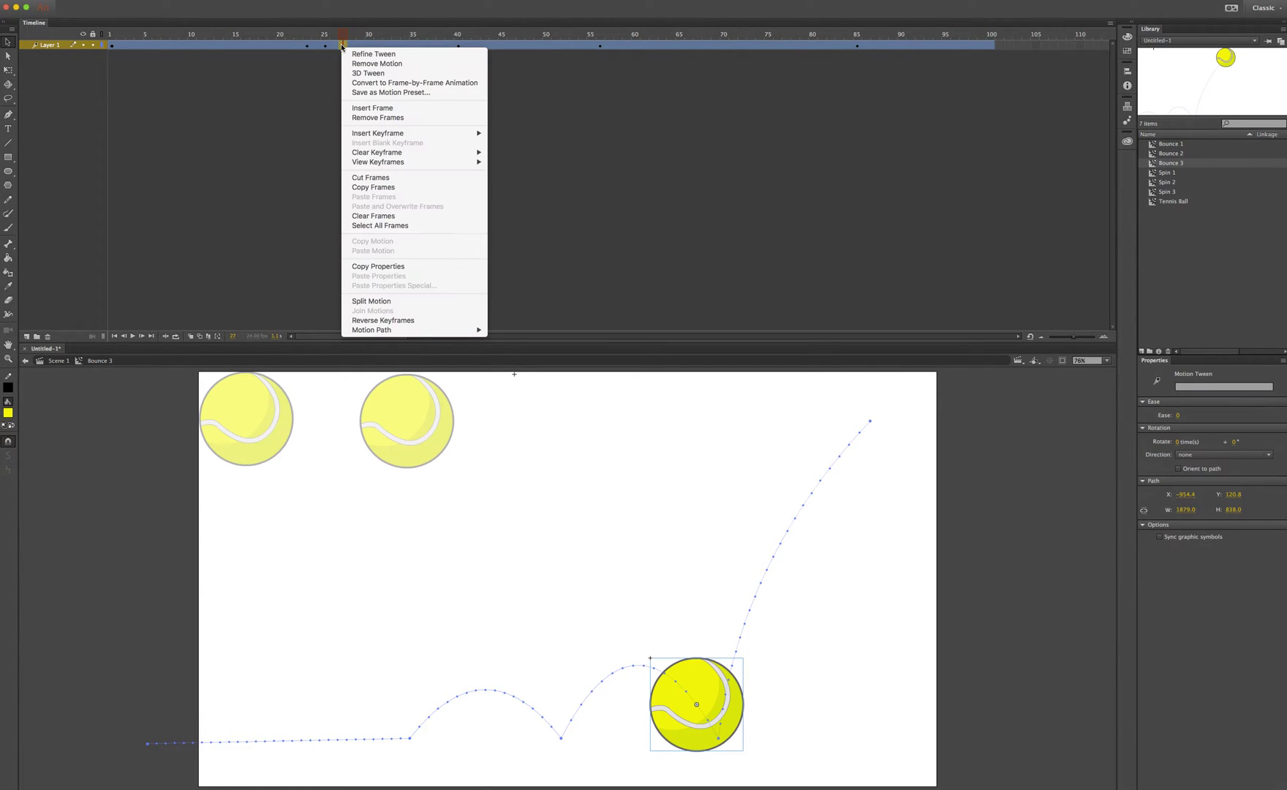
# Add scale keyframes at frames 27, 38 and 42
pyautogui.moveTo(409, 134)
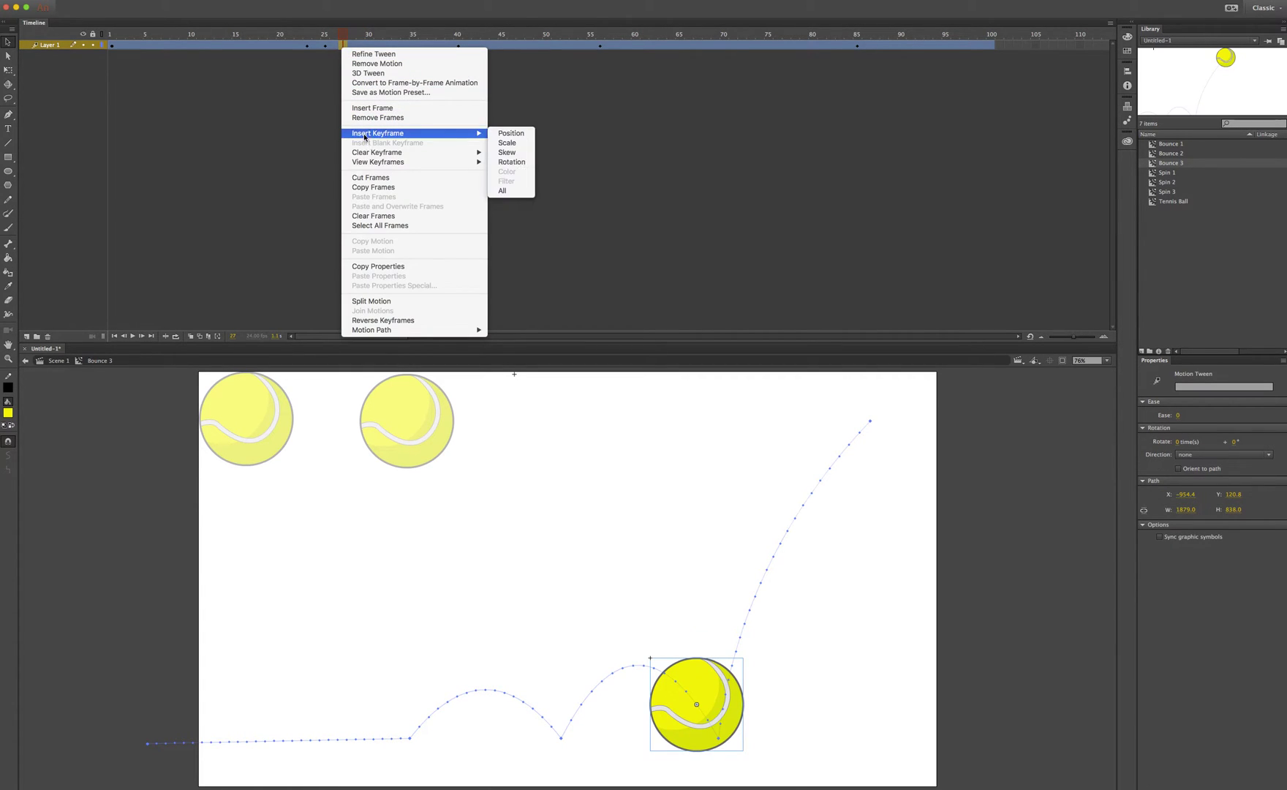
pyautogui.click(508, 143)
pyautogui.click(441, 45)
pyautogui.rightClick(440, 46)
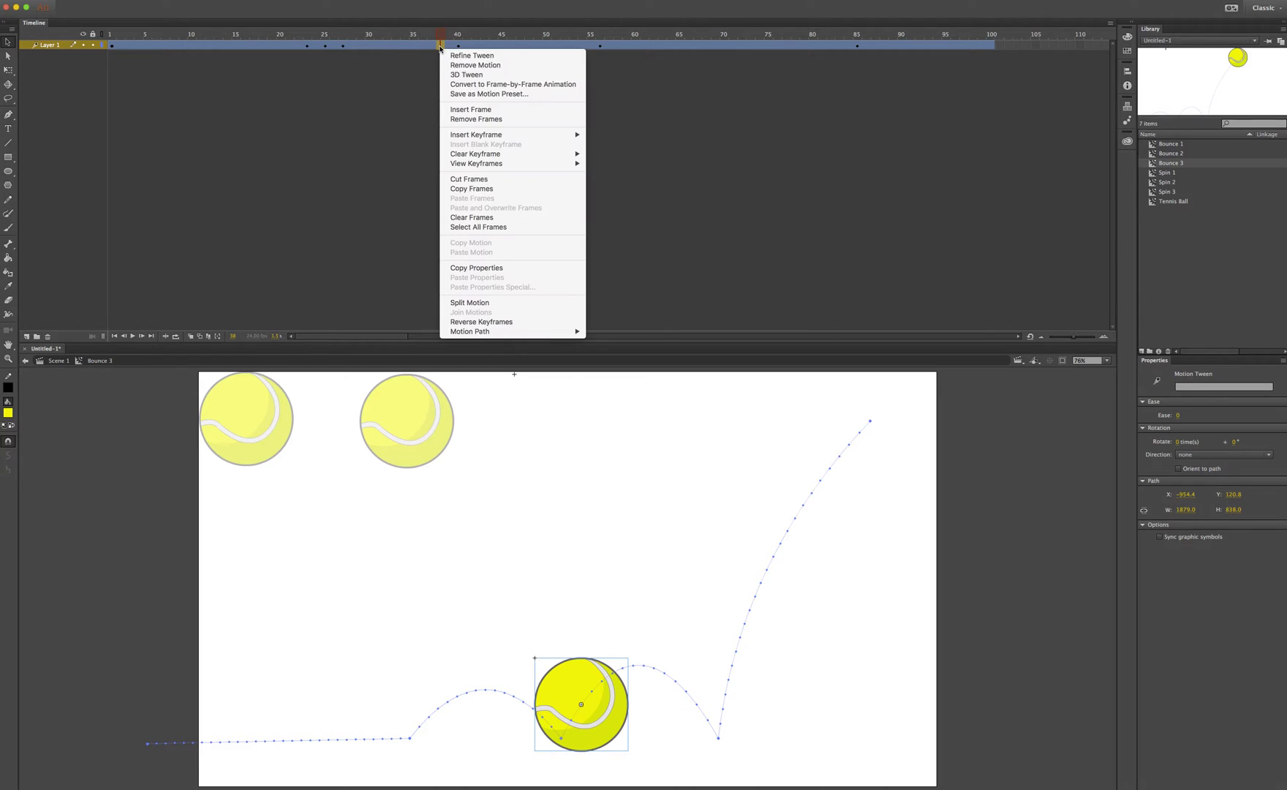
pyautogui.moveTo(469, 135)
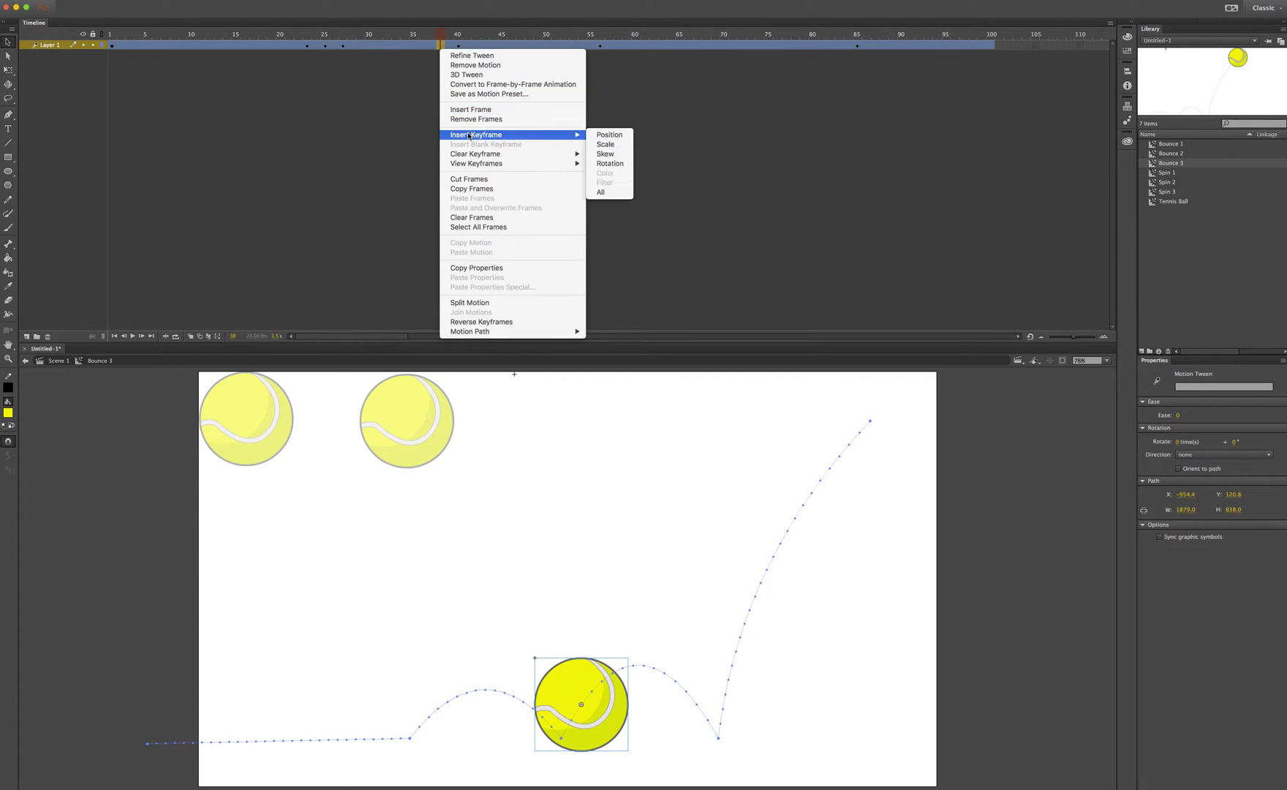
pyautogui.click(606, 144)
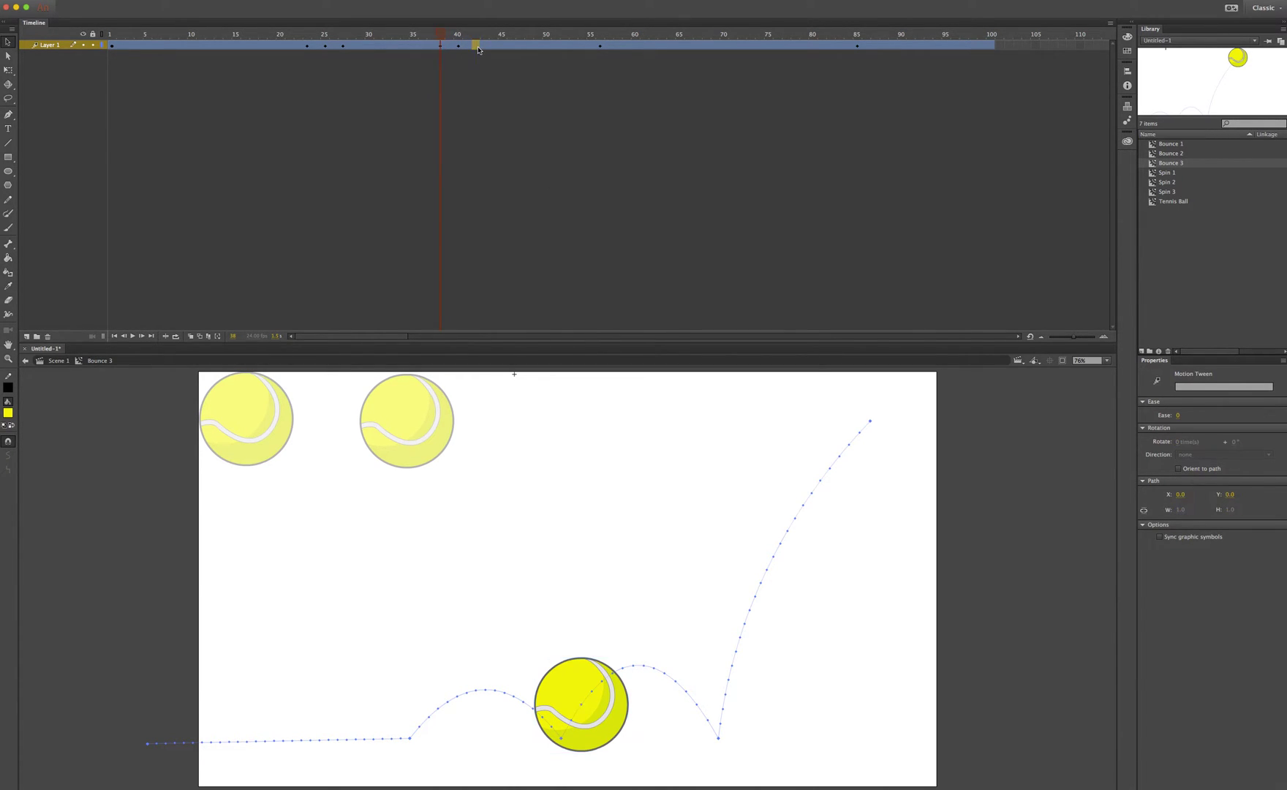
pyautogui.click(476, 46)
pyautogui.rightClick(477, 46)
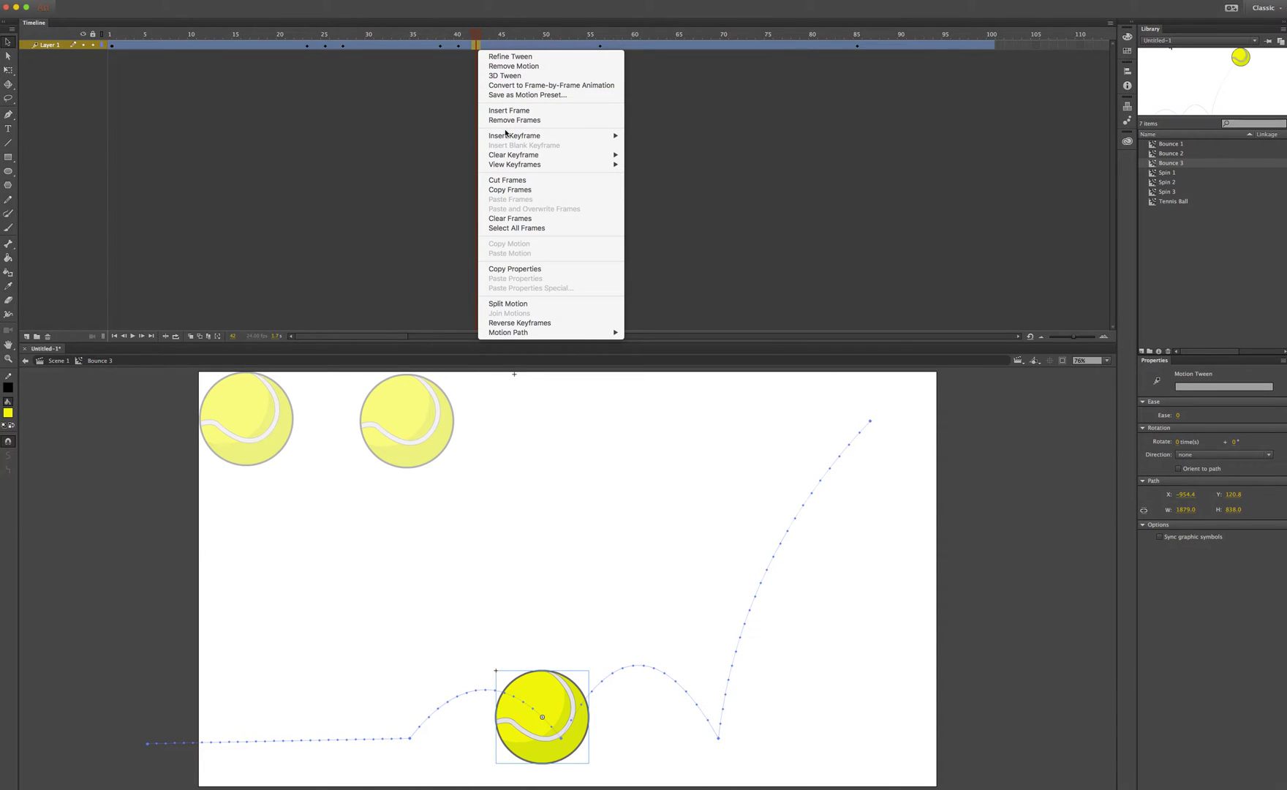
pyautogui.moveTo(508, 136)
pyautogui.click(645, 145)
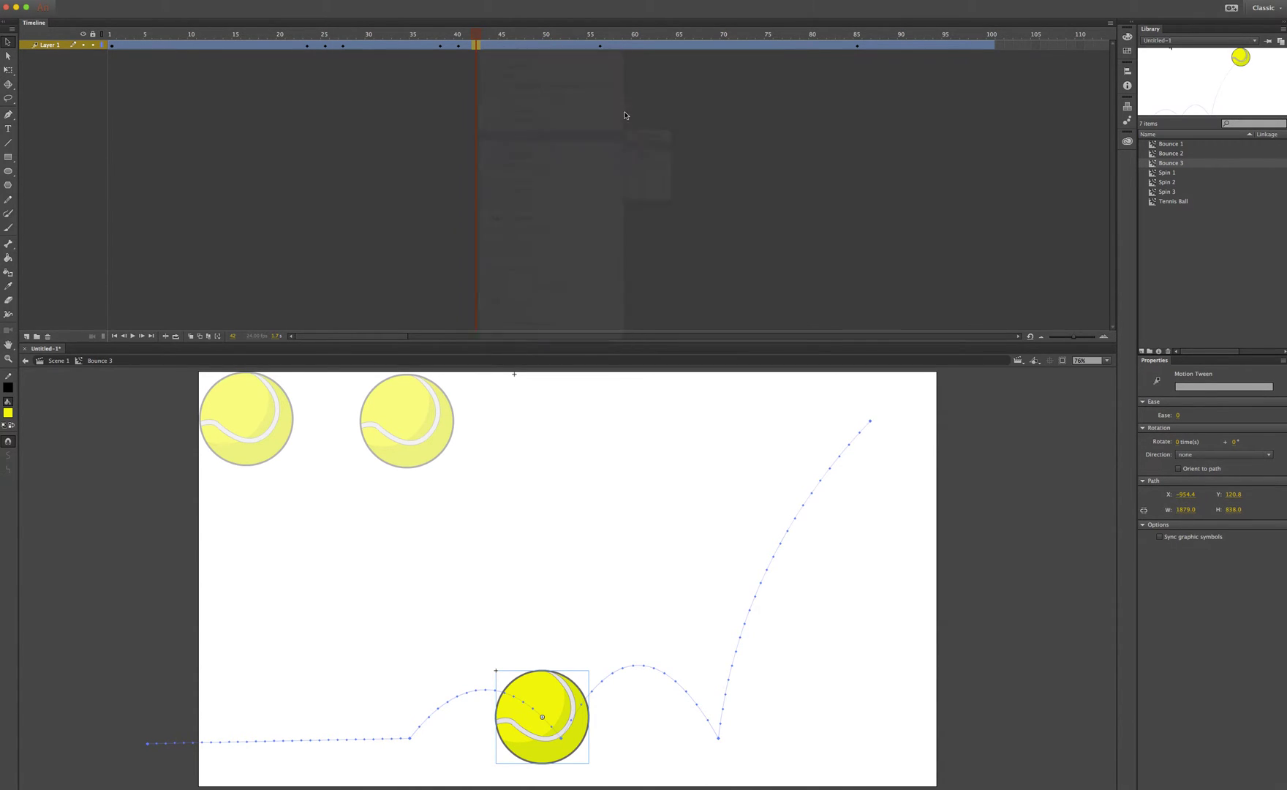
# Add scale keyframes at frames 54 and 58
pyautogui.click(580, 45)
pyautogui.rightClick(581, 45)
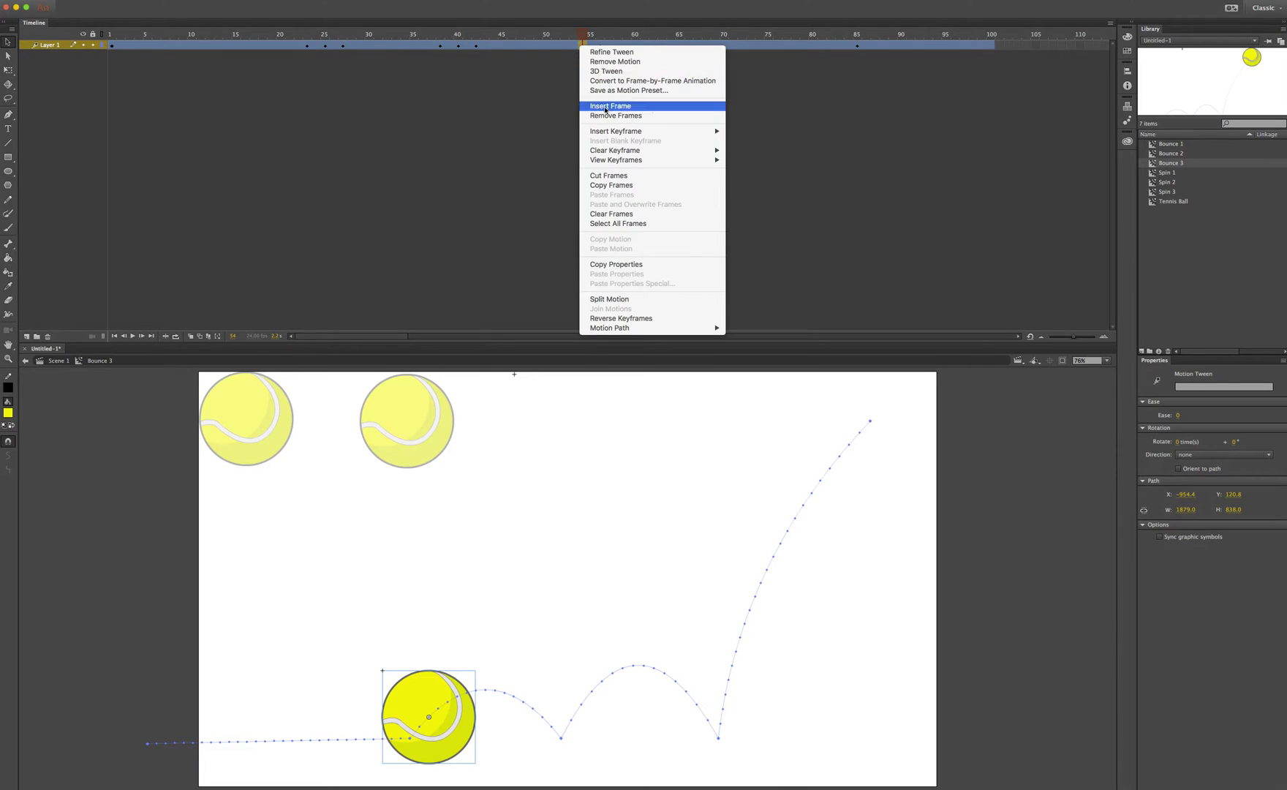
pyautogui.moveTo(609, 132)
pyautogui.click(744, 133)
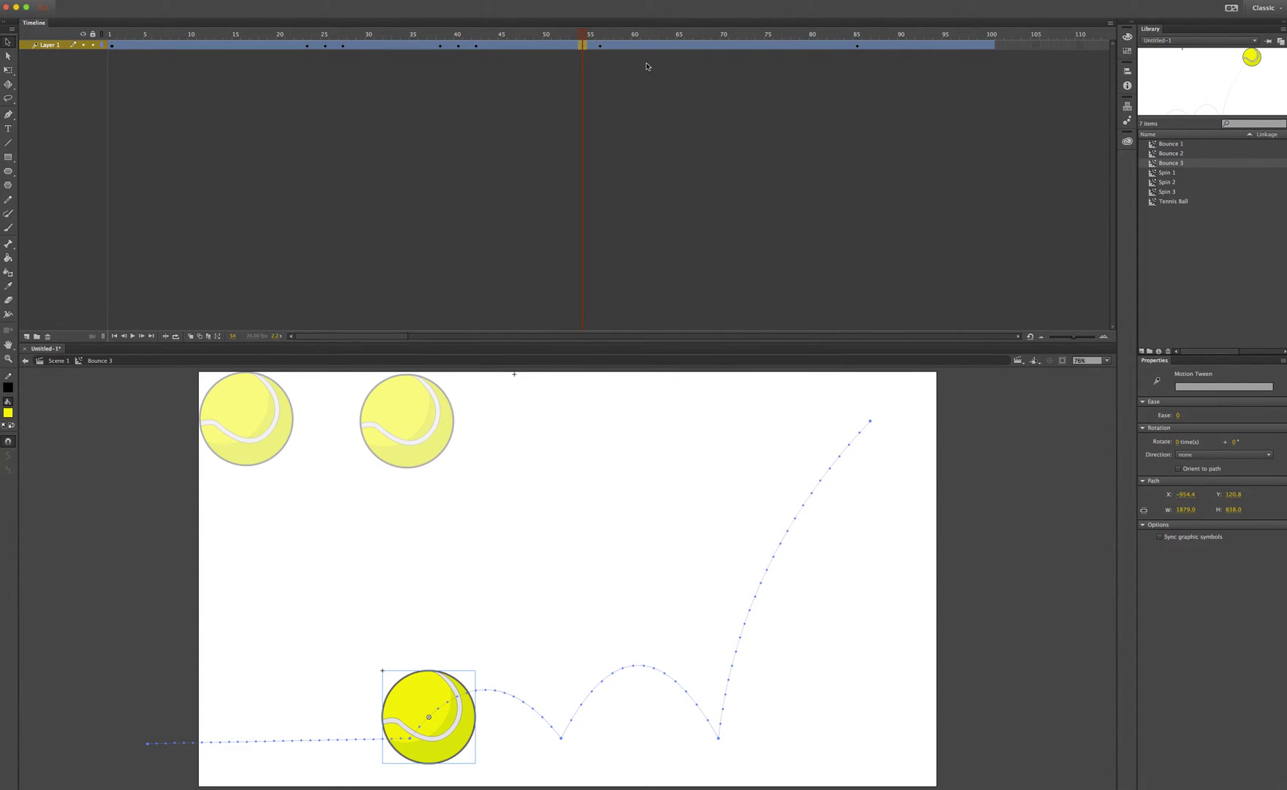
pyautogui.click(618, 45)
pyautogui.rightClick(618, 45)
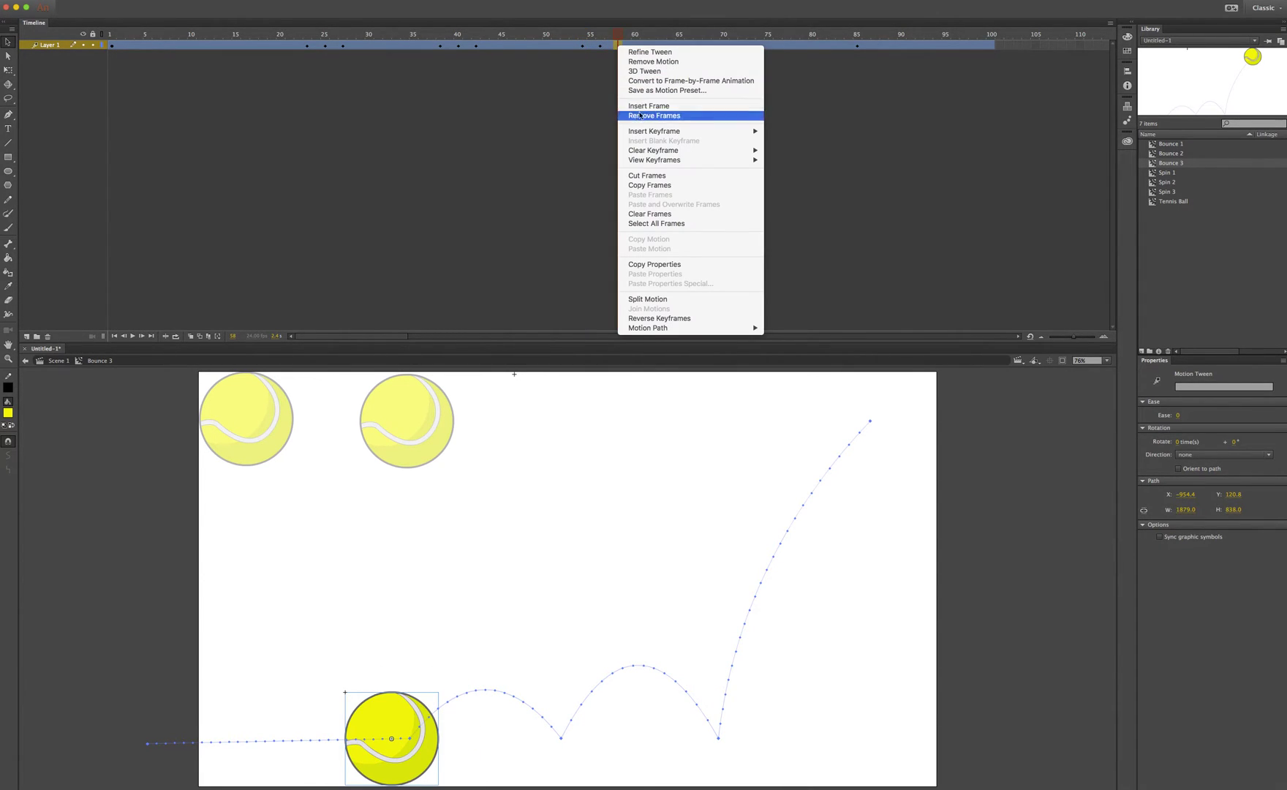
pyautogui.moveTo(641, 131)
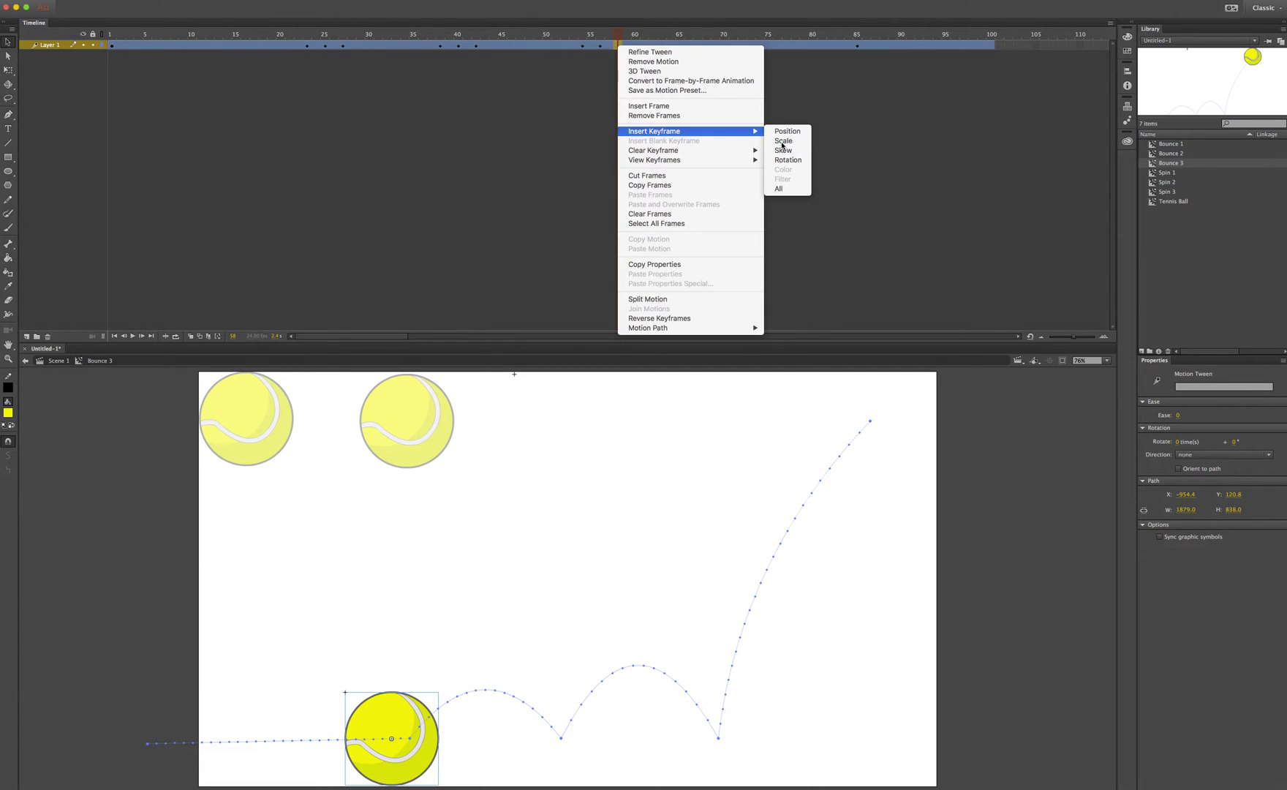
pyautogui.click(783, 145)
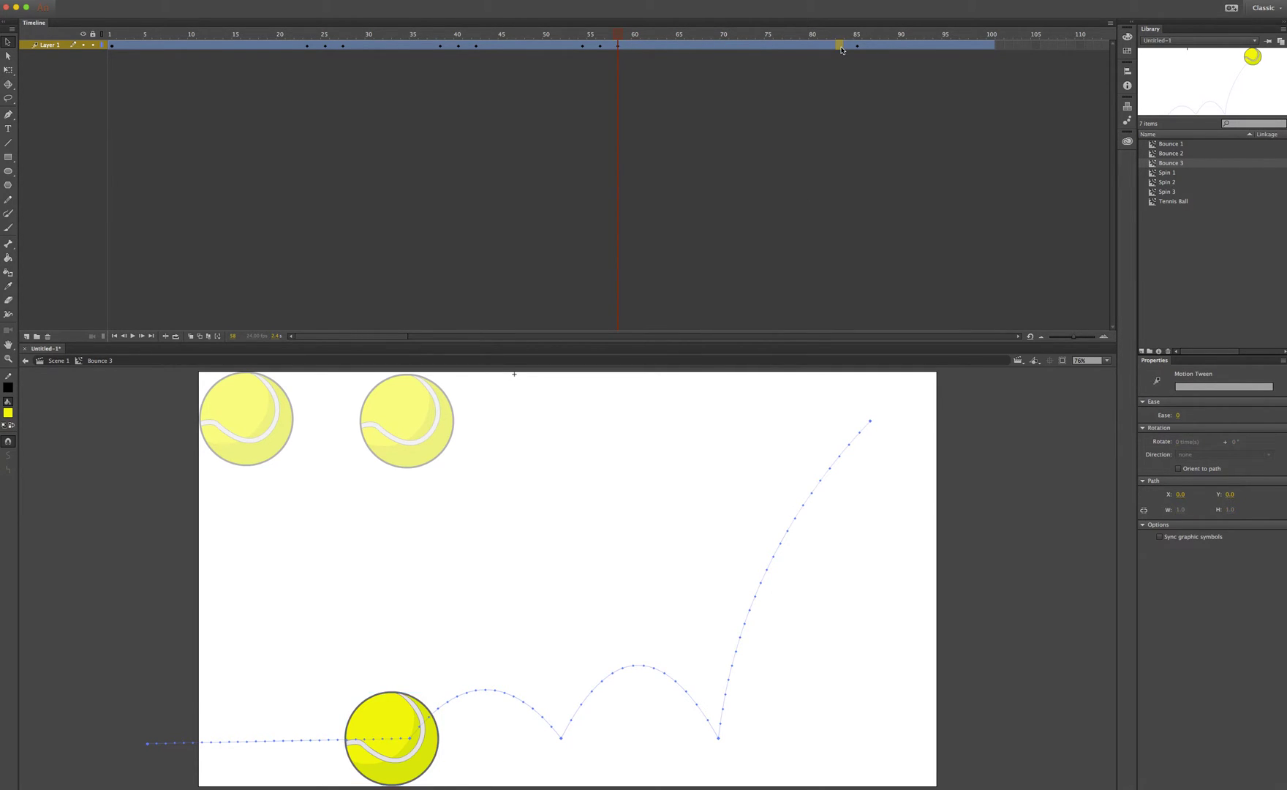
pyautogui.click(841, 48)
# Squash the ball flat at frame 25 and lower it onto the ground line
pyautogui.click(326, 49)
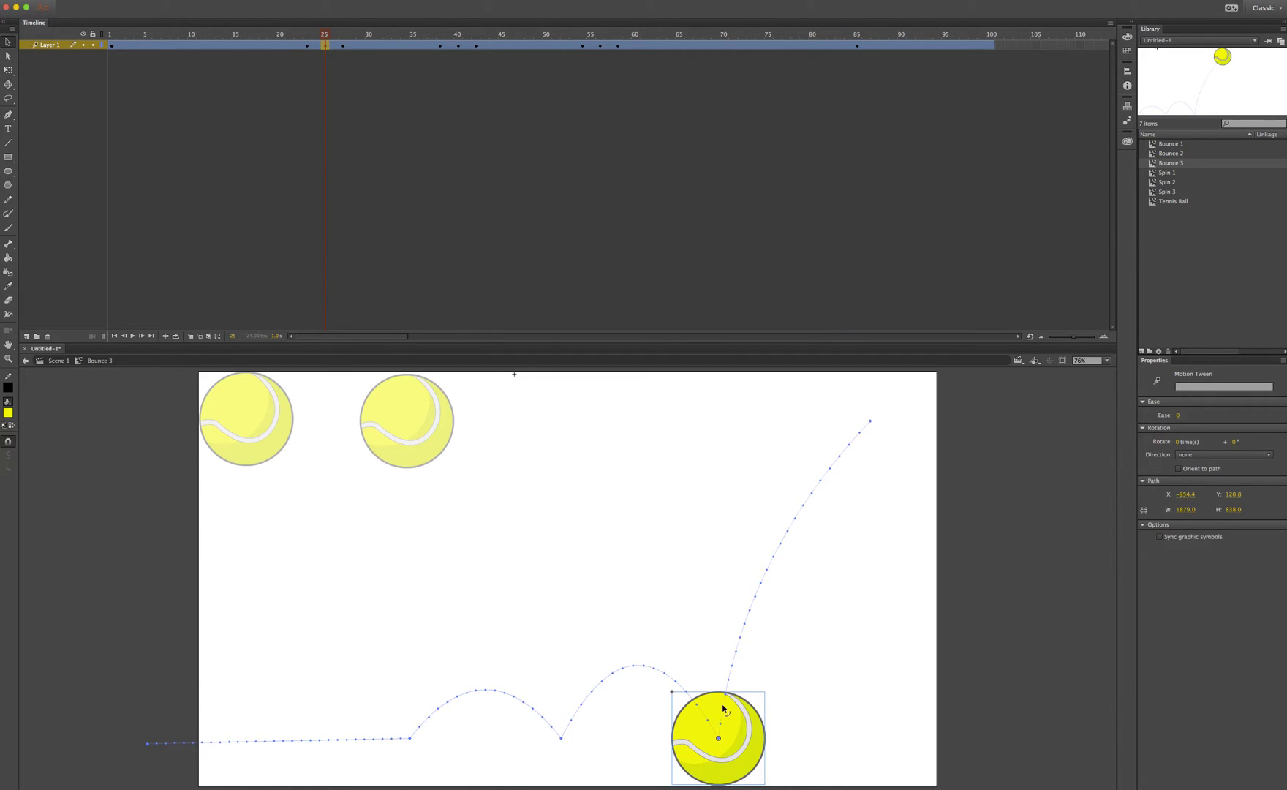
pyautogui.press('q')
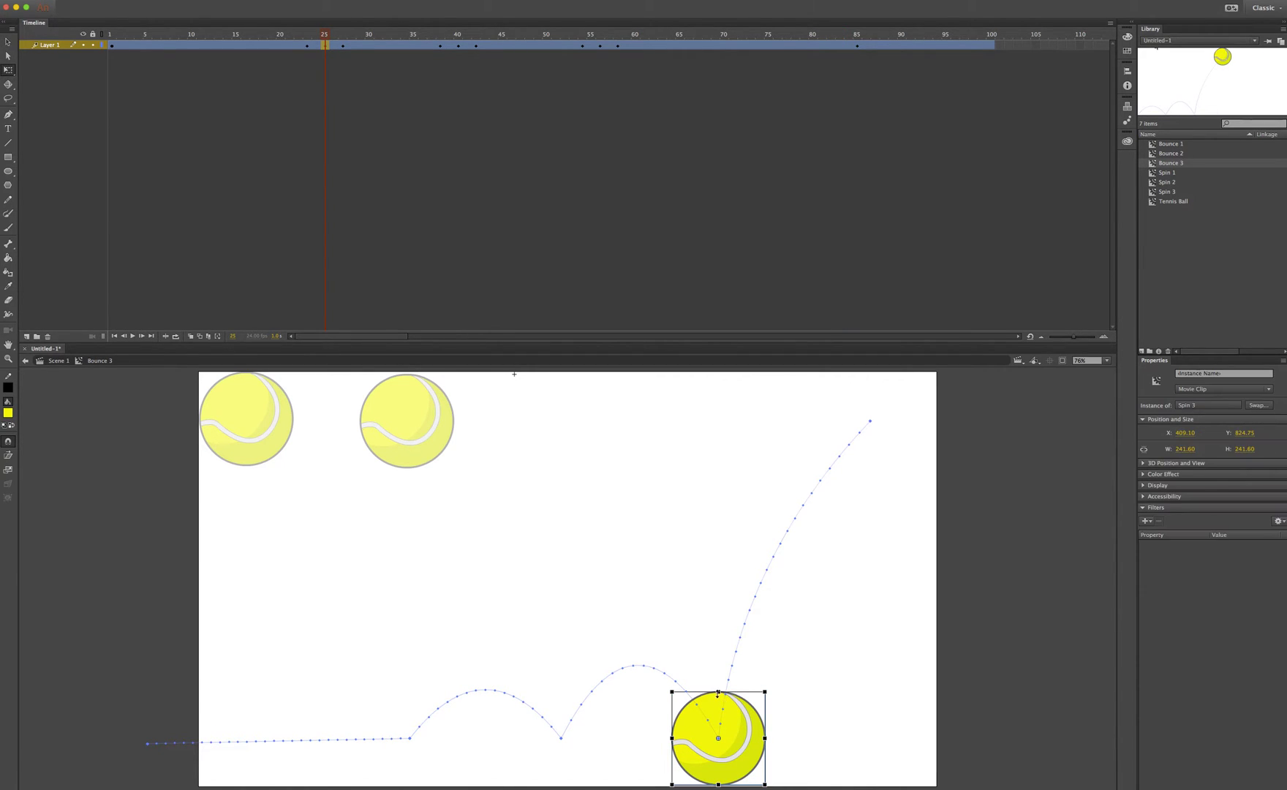
pyautogui.moveTo(718, 691); pyautogui.dragTo(665, 738)
pyautogui.moveTo(760, 743); pyautogui.dragTo(759, 755)
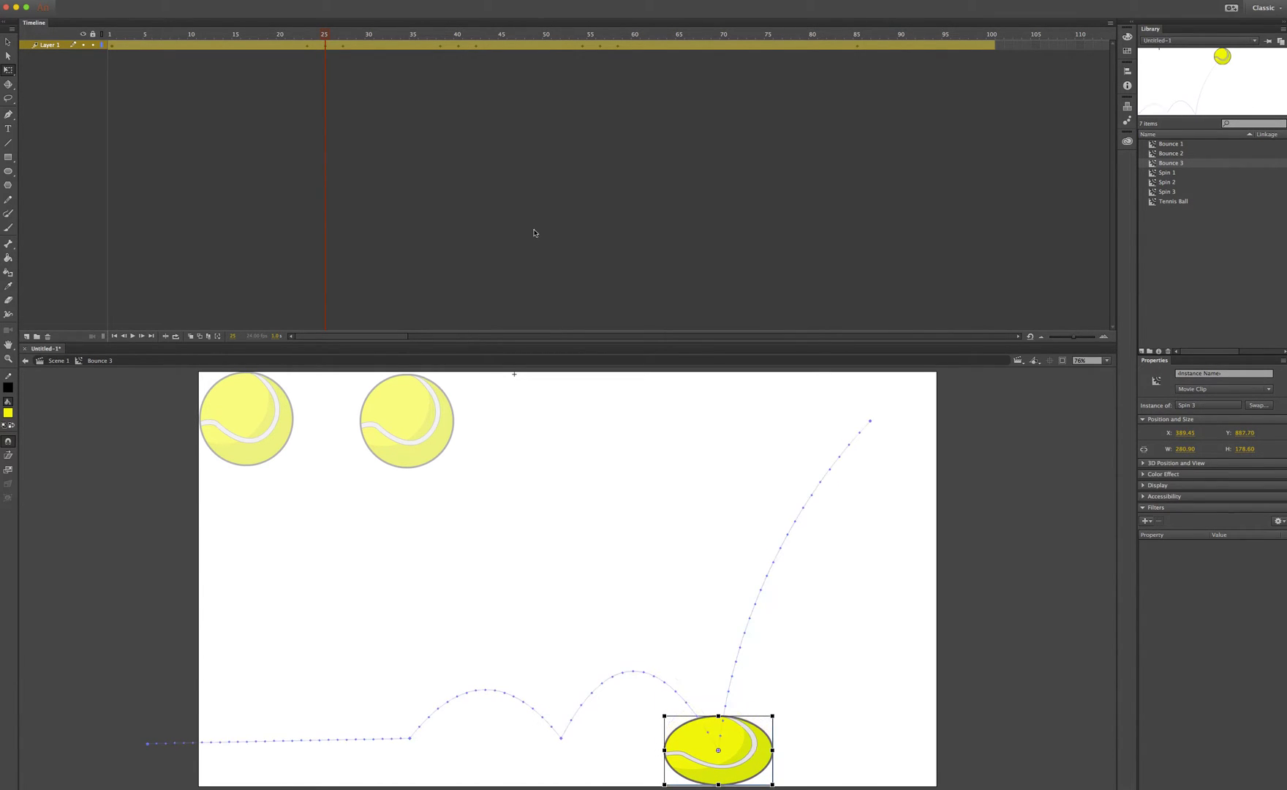
pyautogui.click(459, 46)
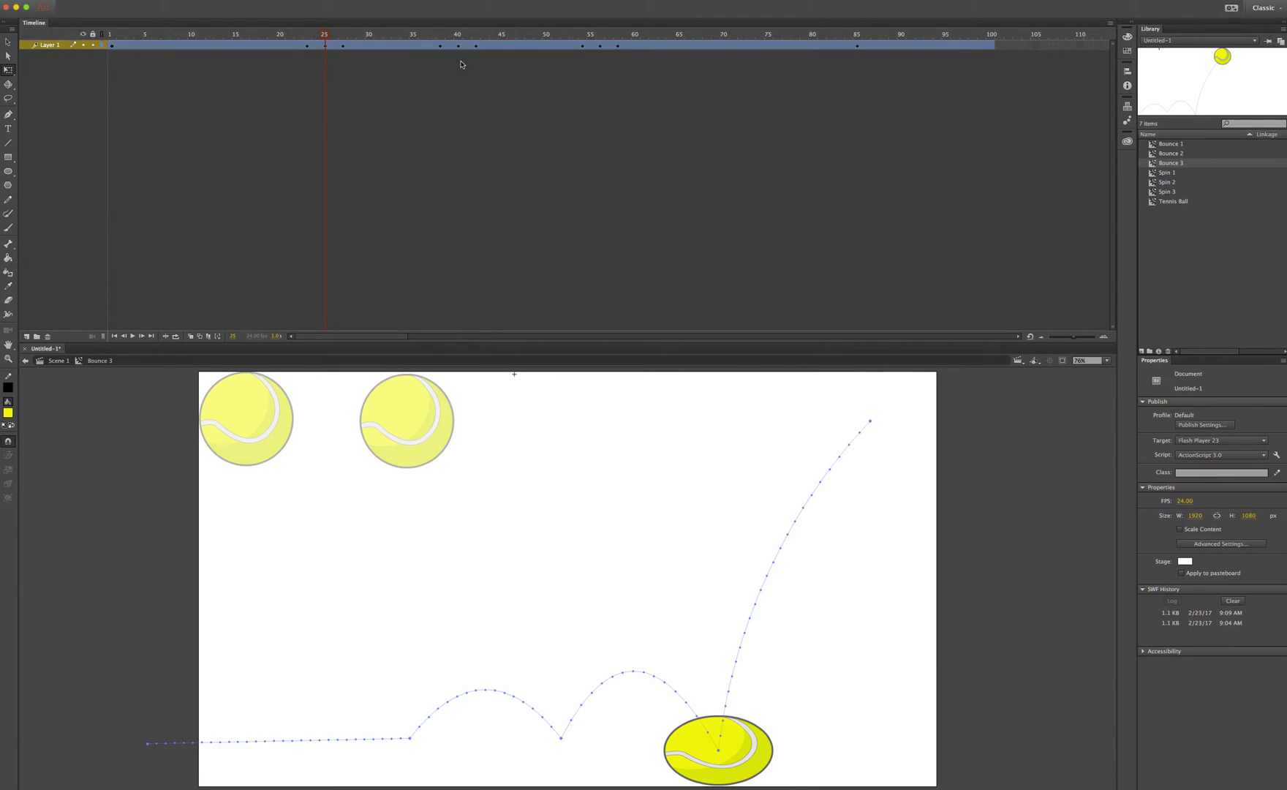
# Squash the ball into a wide flat ellipse on the ground at frame 40
pyautogui.click(460, 47)
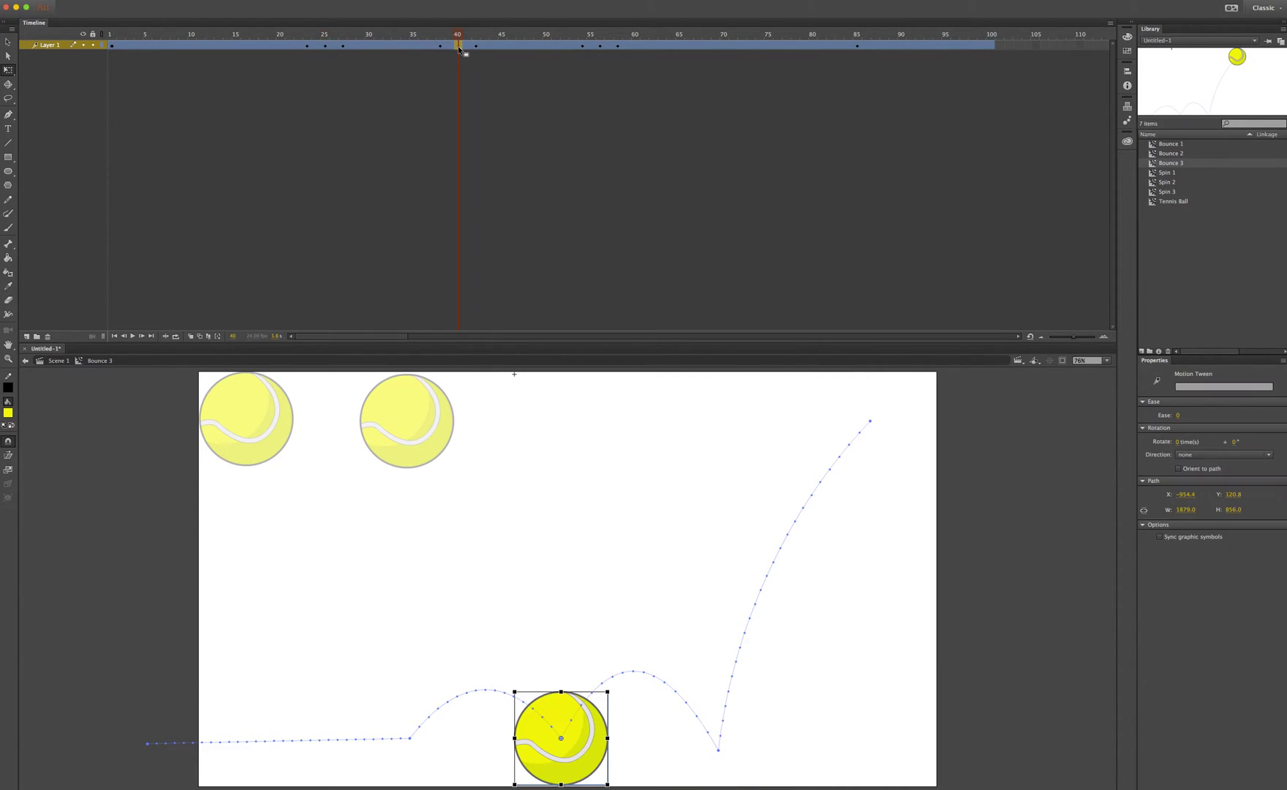
pyautogui.moveTo(562, 691); pyautogui.dragTo(506, 741)
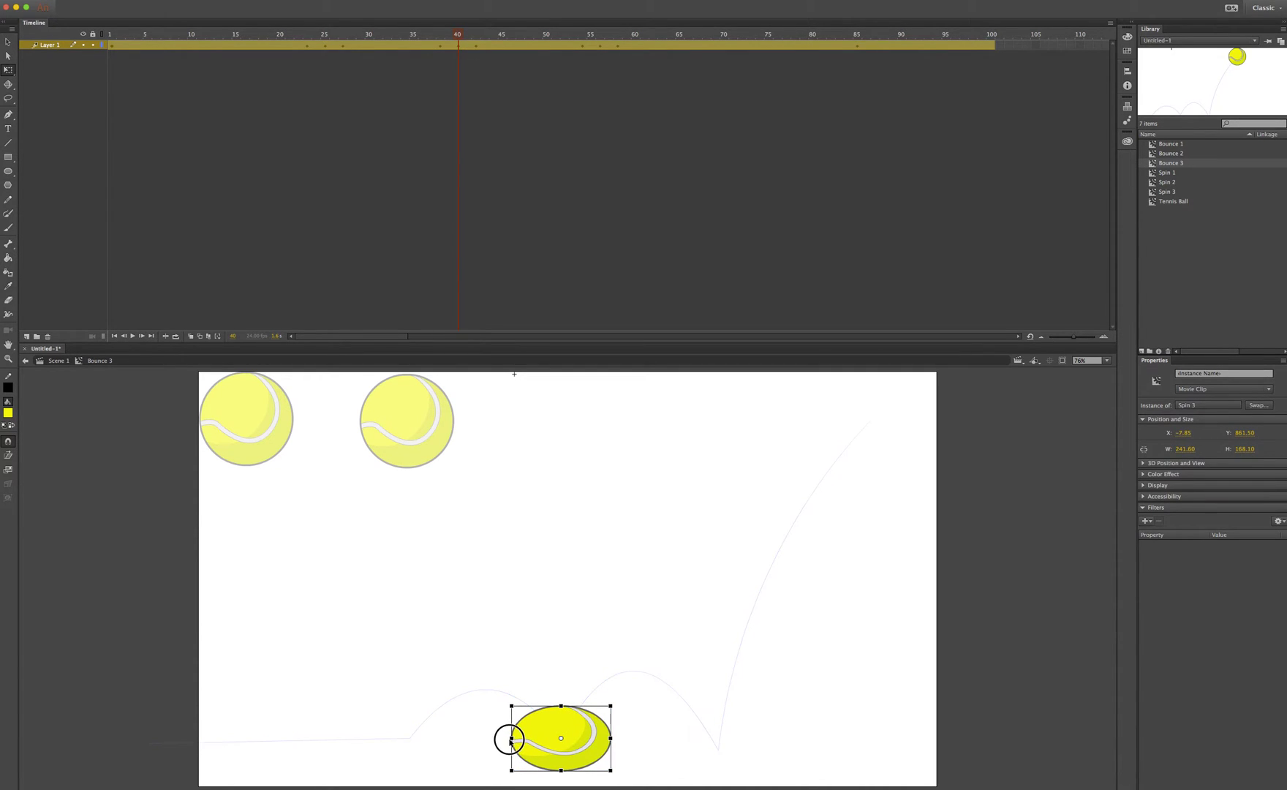
pyautogui.moveTo(589, 745); pyautogui.dragTo(590, 763)
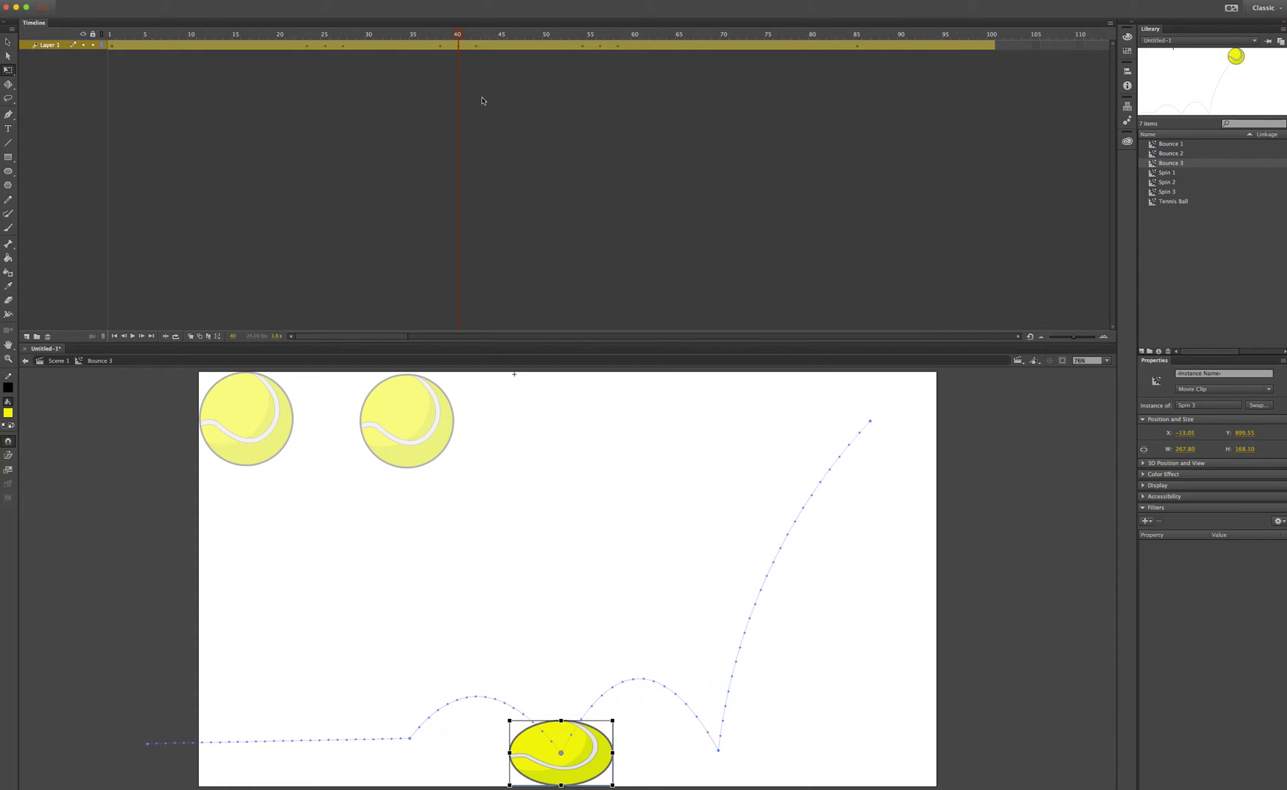
pyautogui.click(590, 116)
# Squash the ball flat at frame 56 and scrub through to check all impacts
pyautogui.click(601, 47)
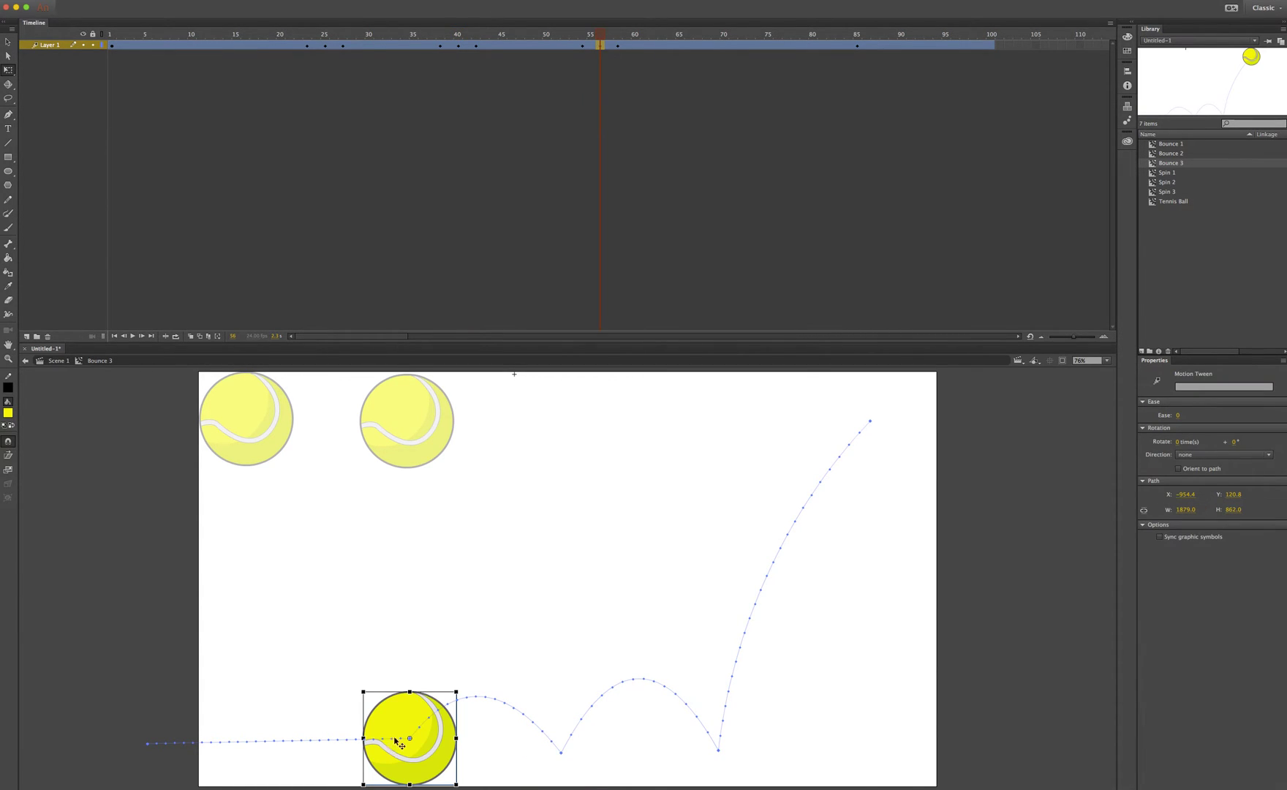
pyautogui.moveTo(409, 692); pyautogui.dragTo(441, 746)
pyautogui.press('v')
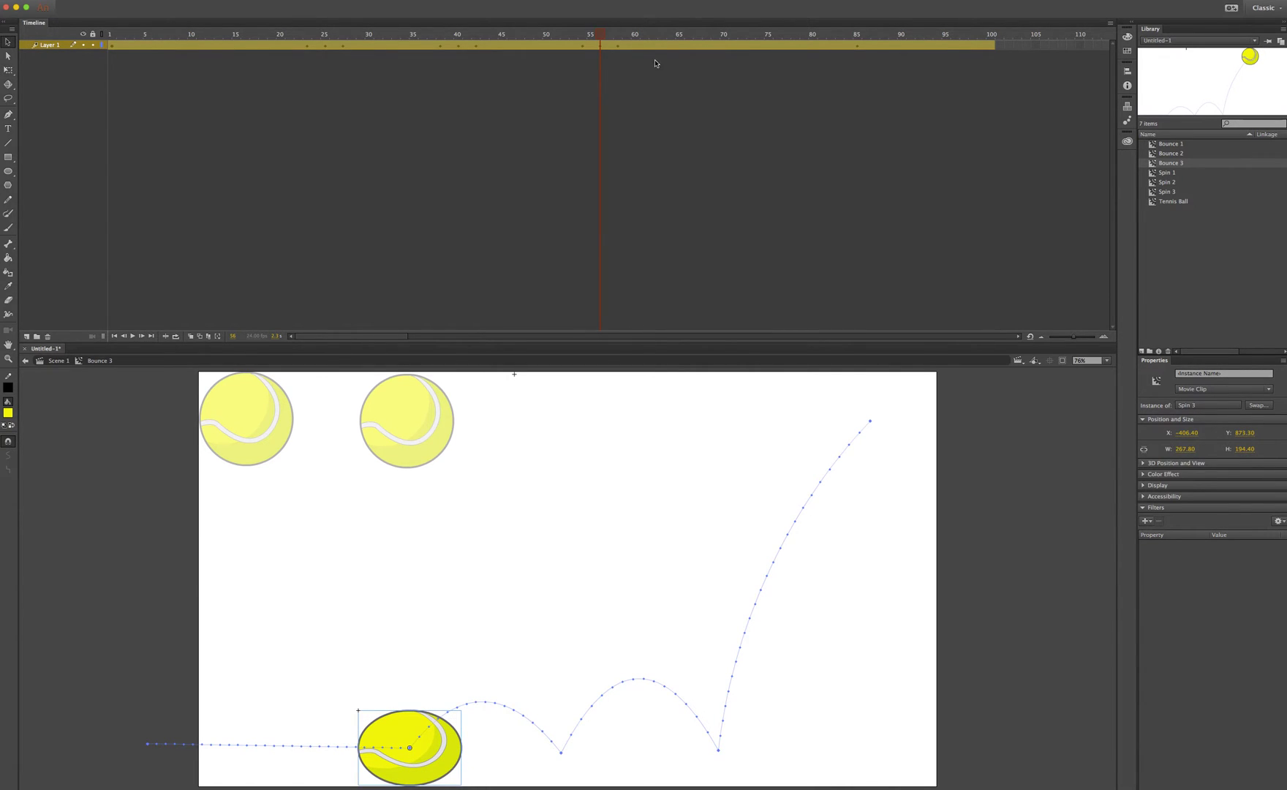
pyautogui.moveTo(598, 35); pyautogui.dragTo(90, 179)
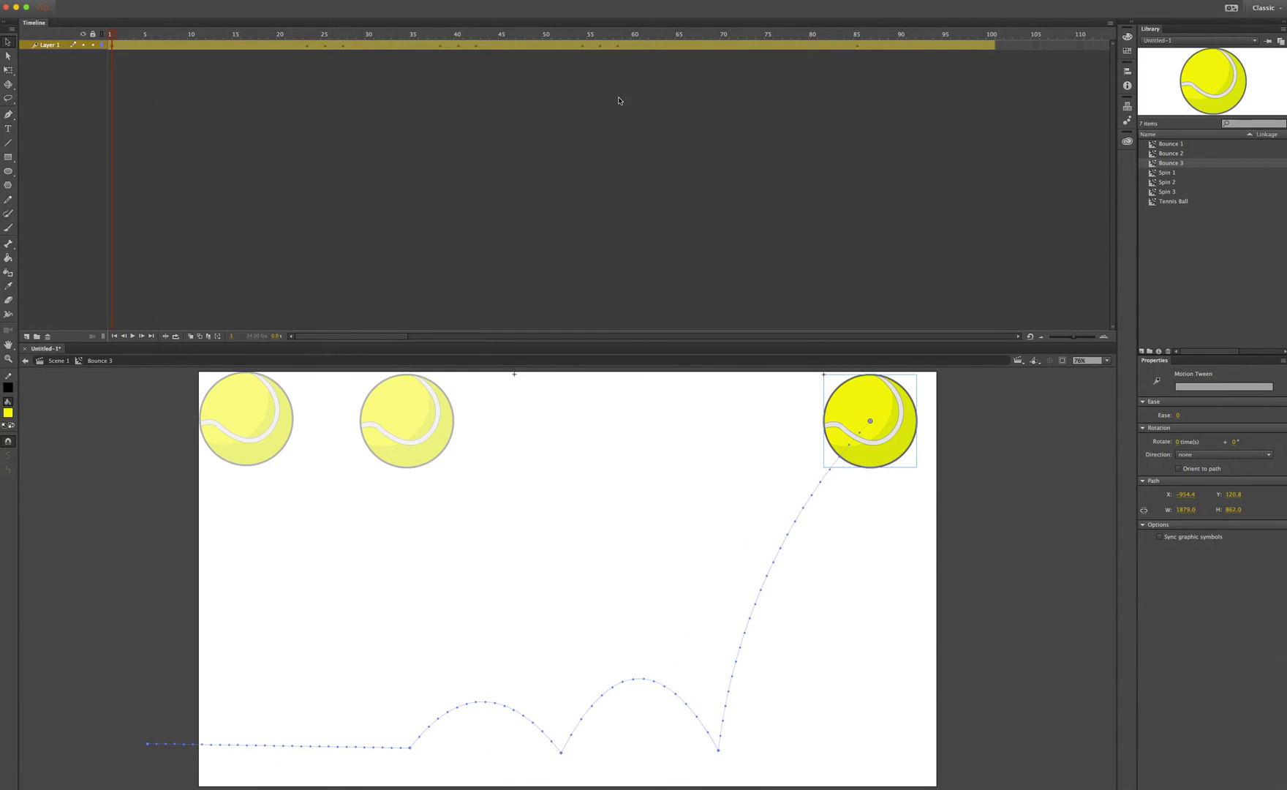
pyautogui.click(404, 111)
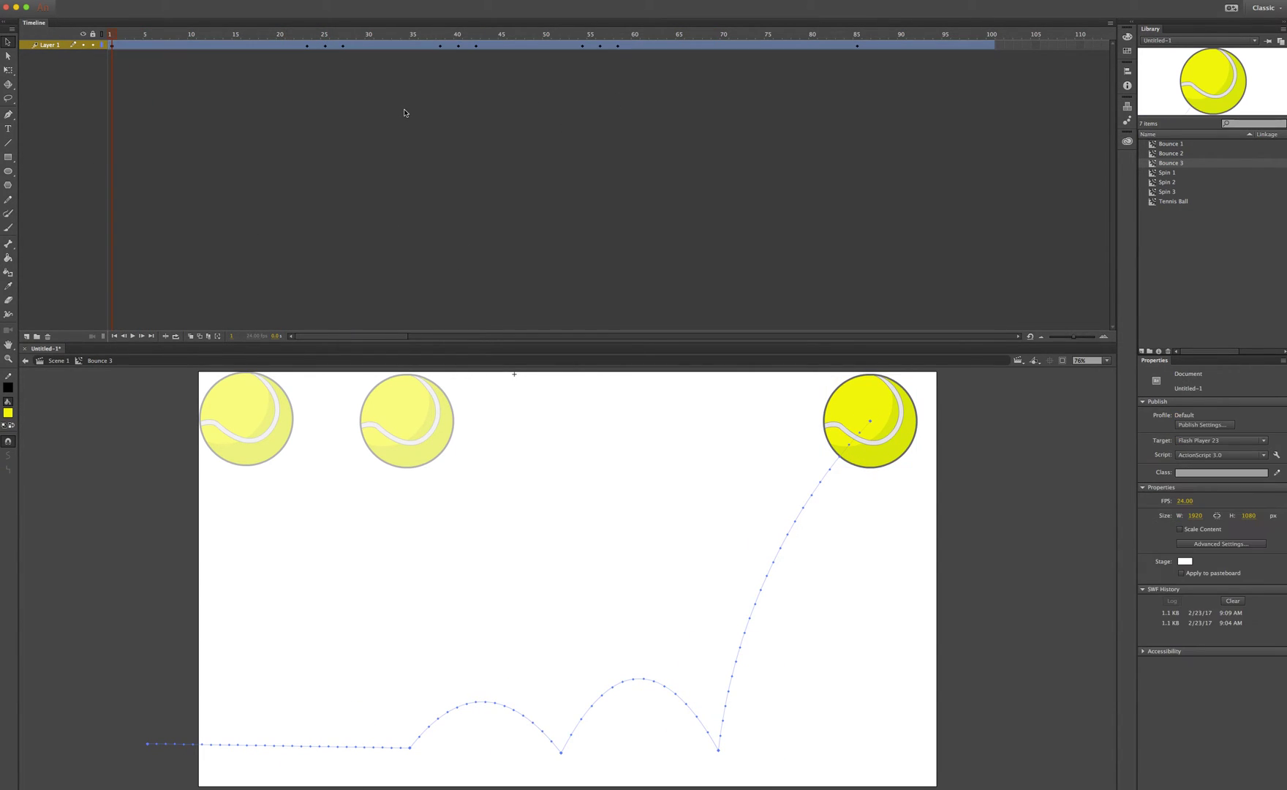
pyautogui.click(335, 45)
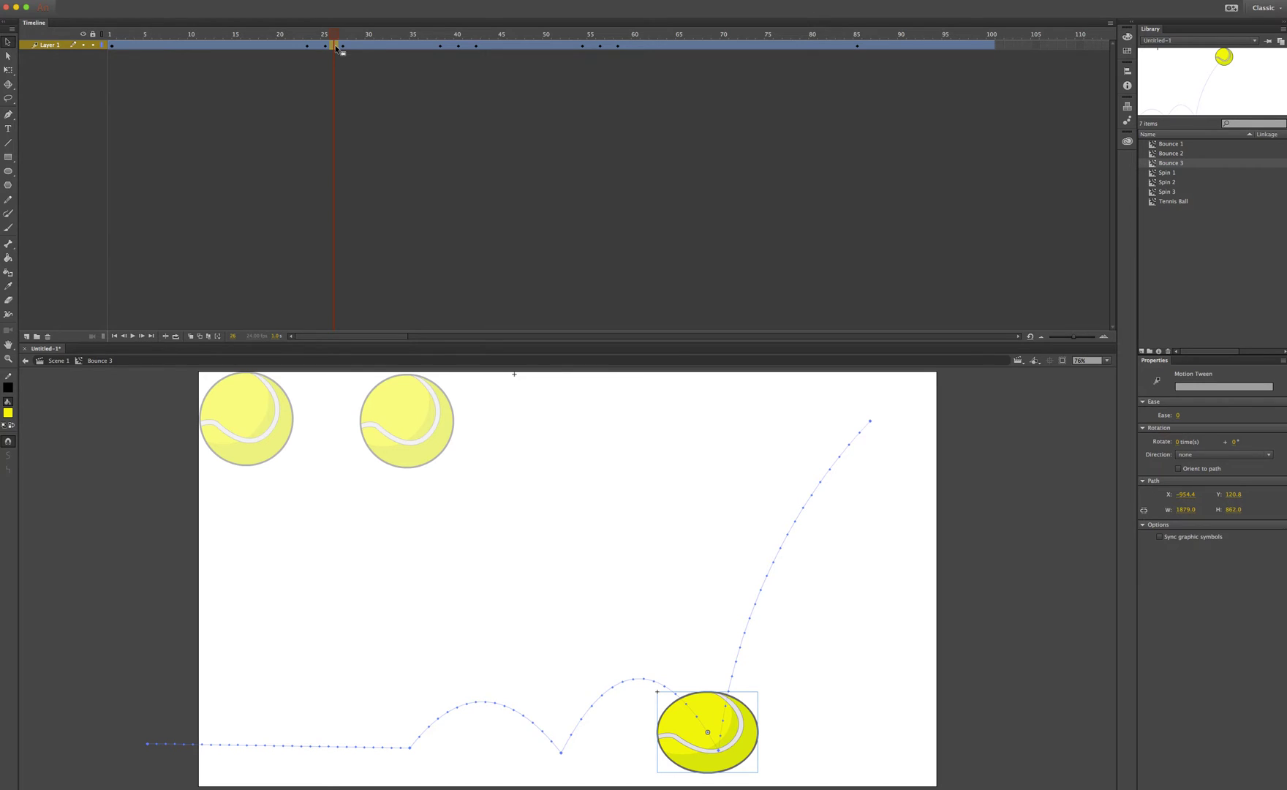
# Split the Bounce 3 motion tween at frames 26, 41 and 57
pyautogui.rightClick(336, 47)
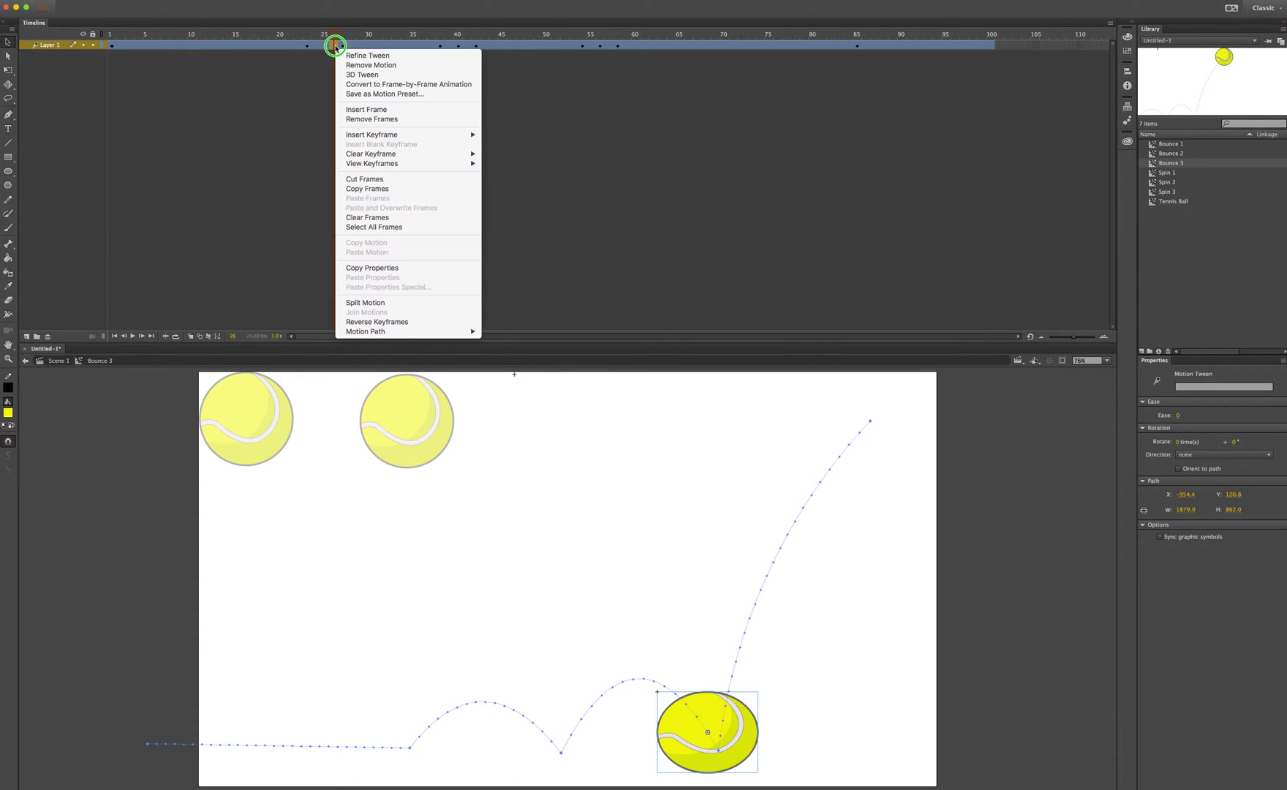
pyautogui.click(394, 302)
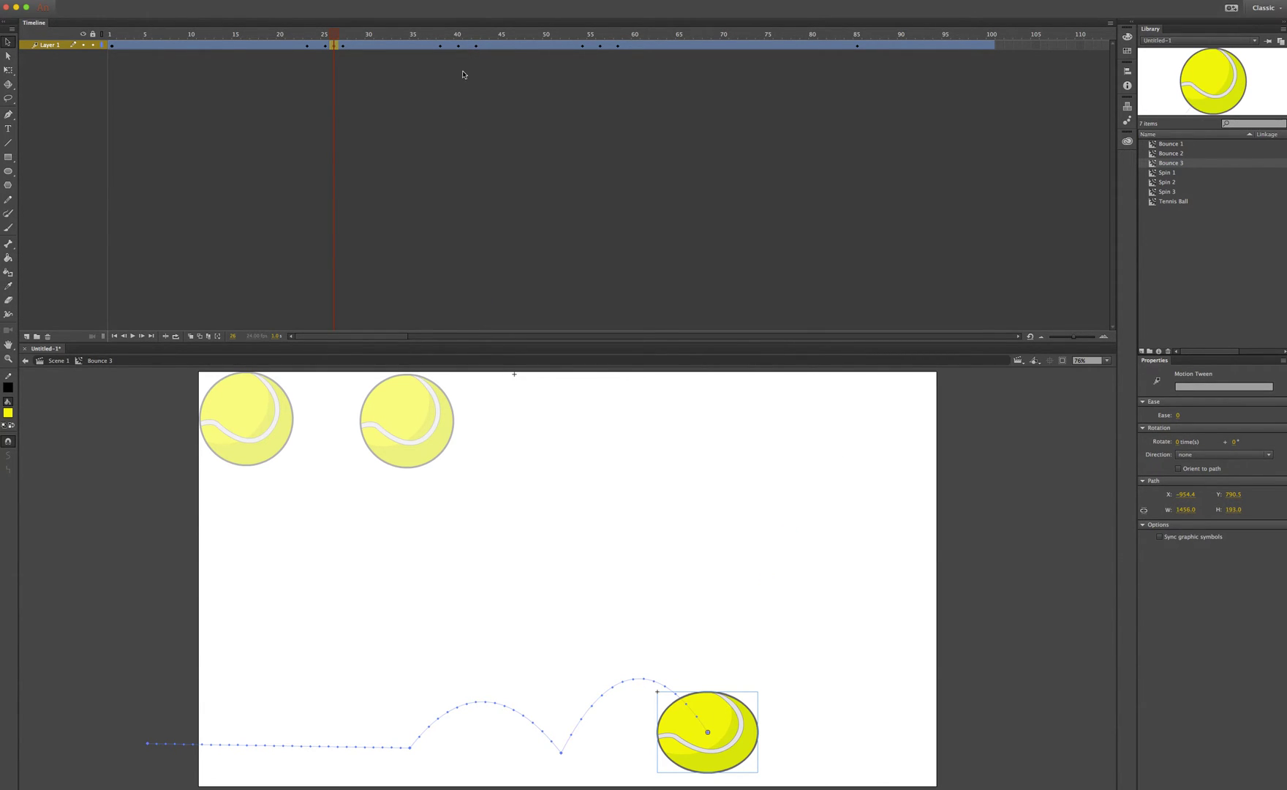
pyautogui.click(468, 45)
pyautogui.rightClick(467, 46)
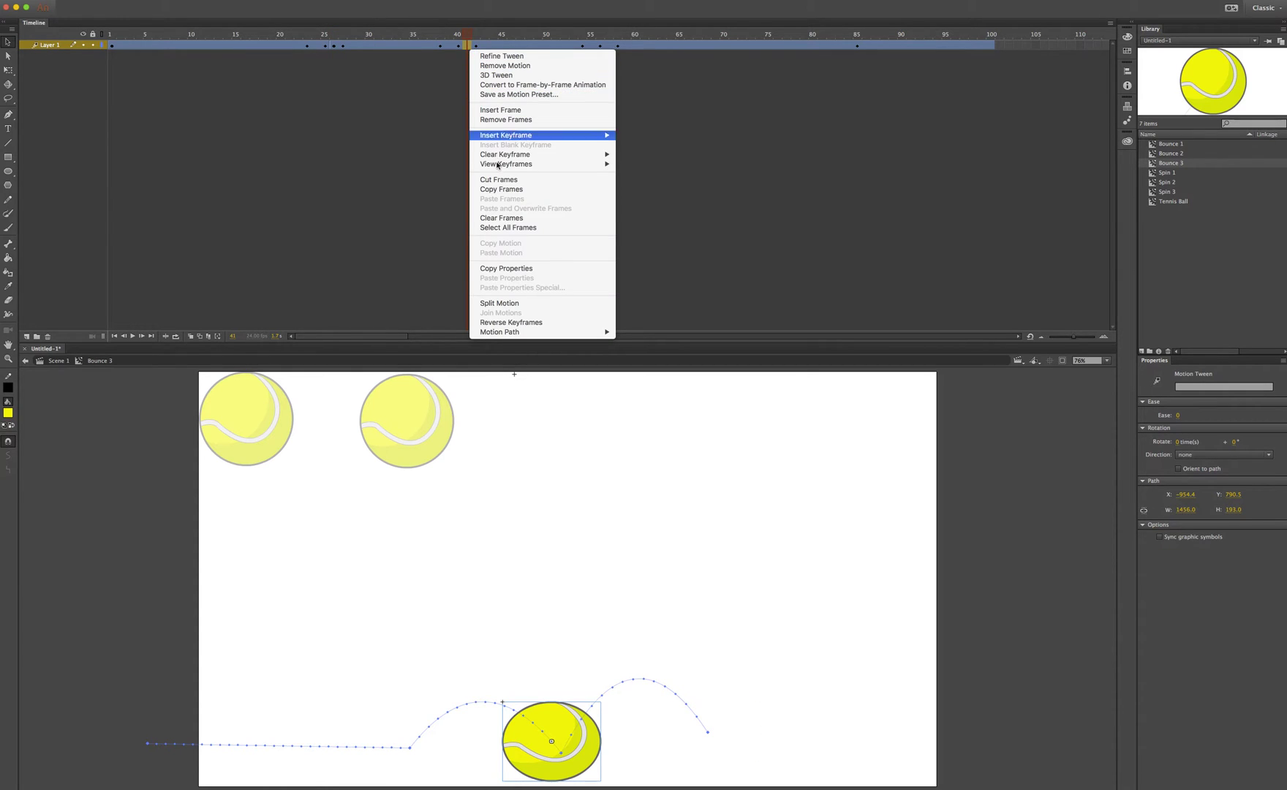
pyautogui.click(506, 304)
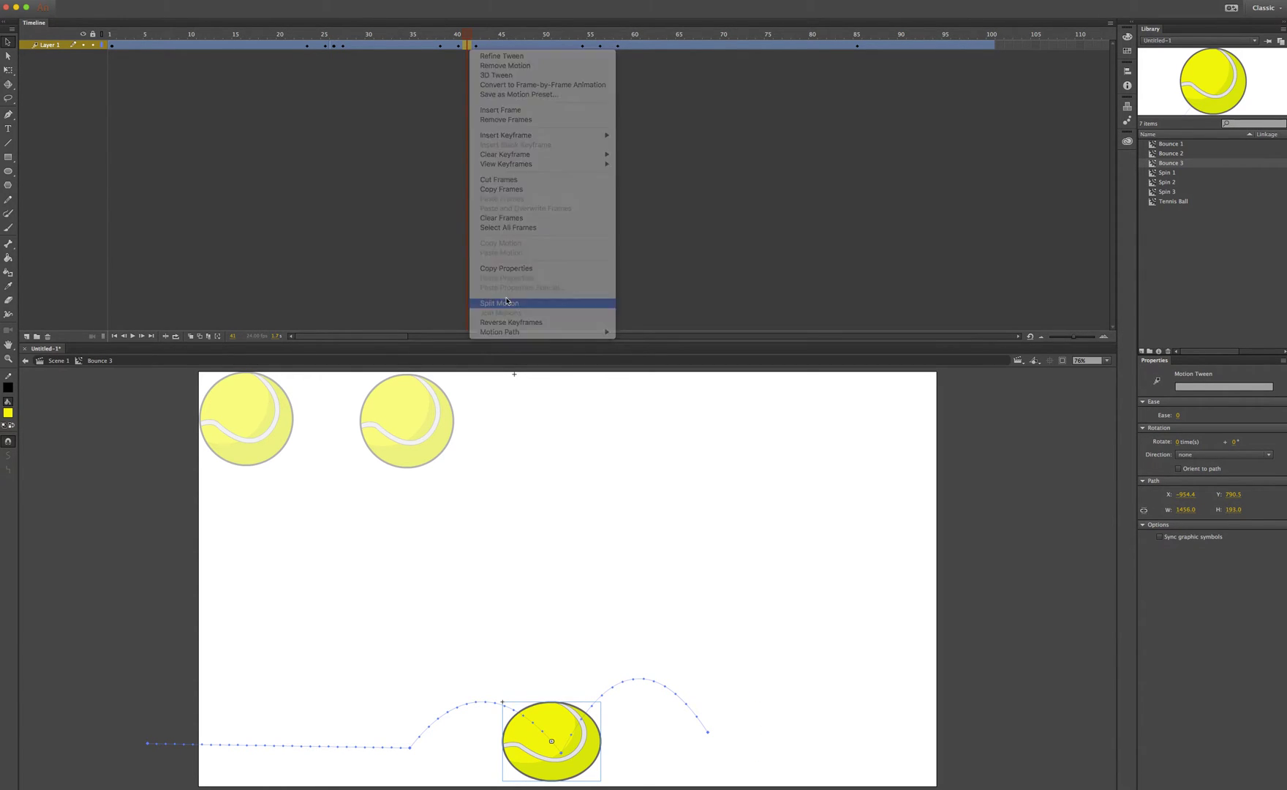
pyautogui.click(612, 46)
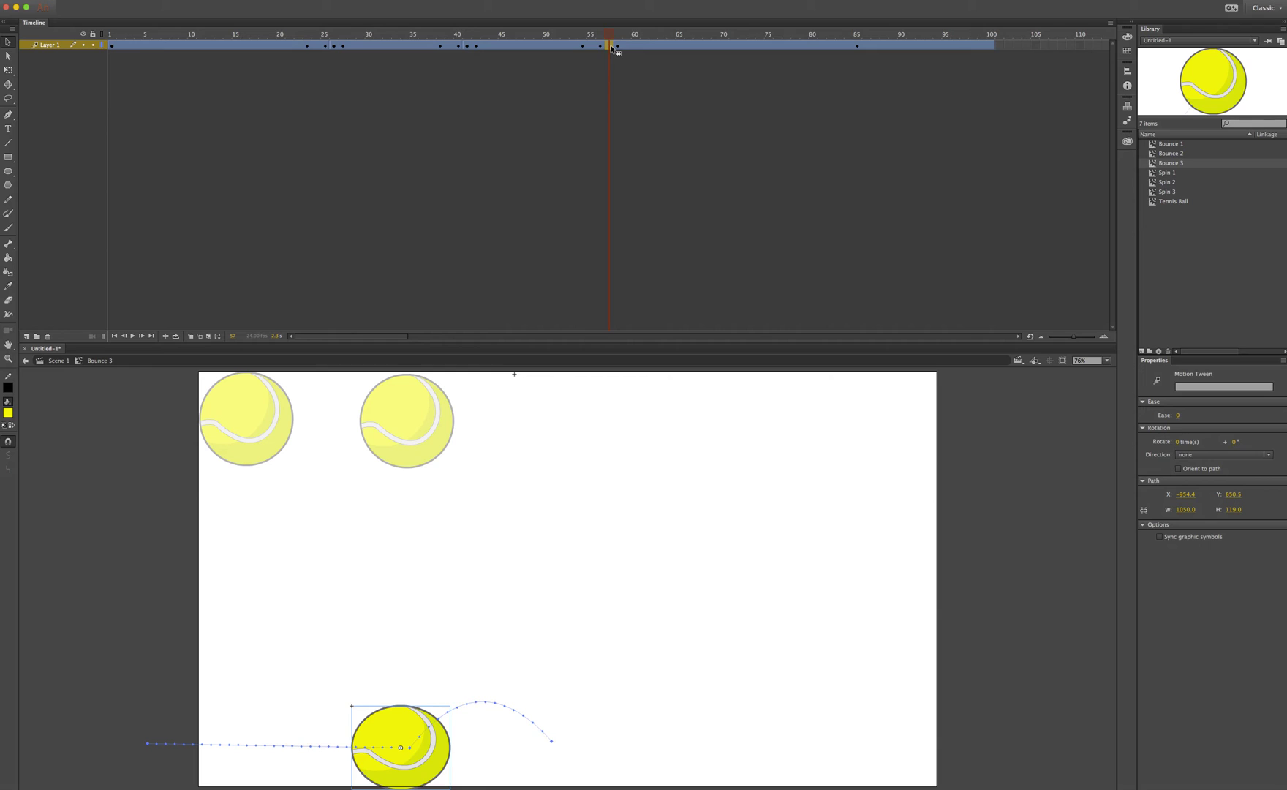
pyautogui.rightClick(611, 47)
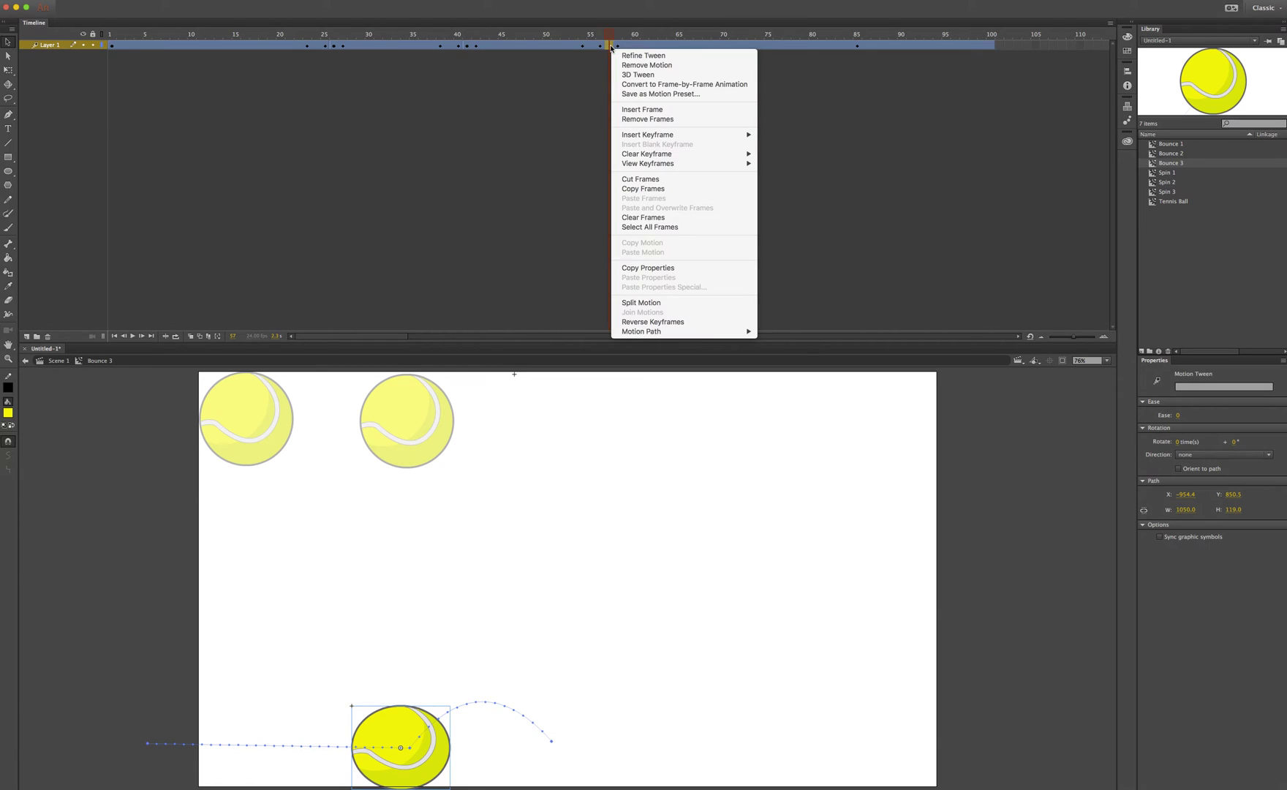
pyautogui.click(651, 303)
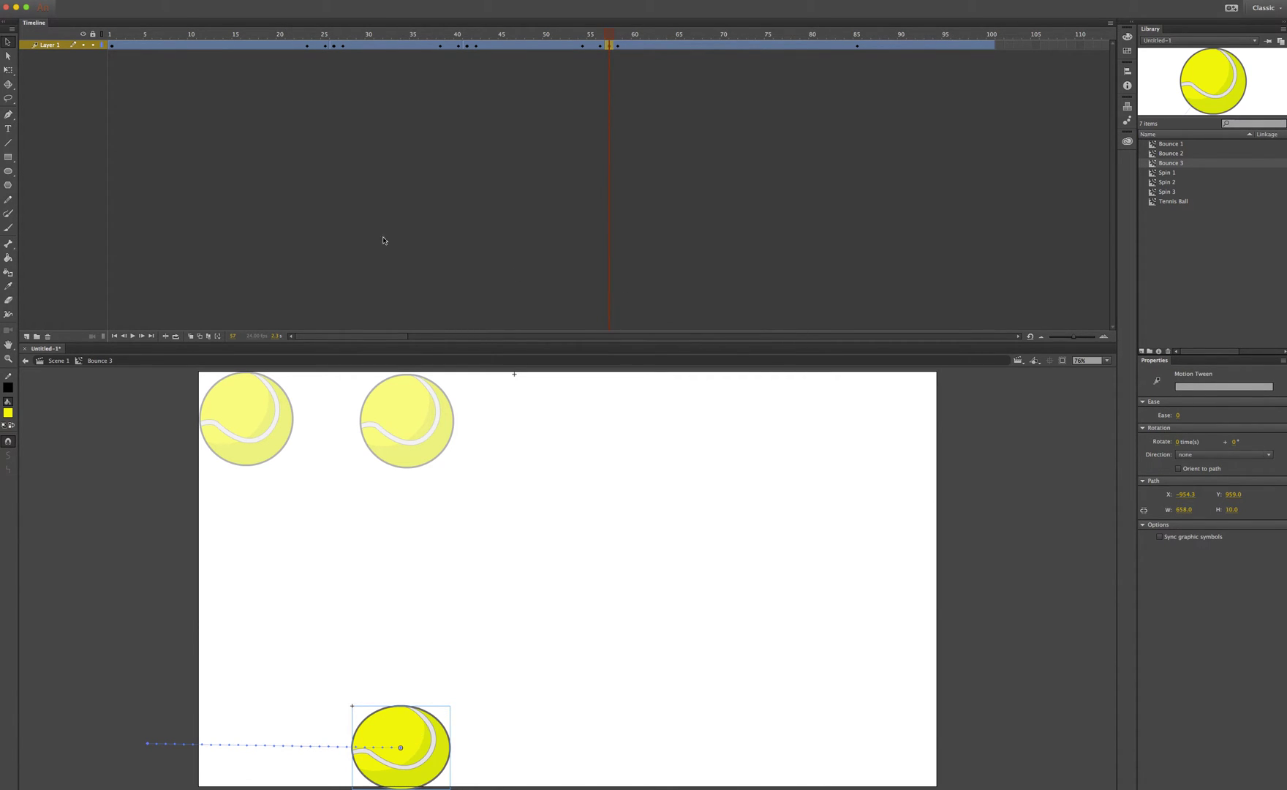
pyautogui.click(320, 220)
pyautogui.click(201, 46)
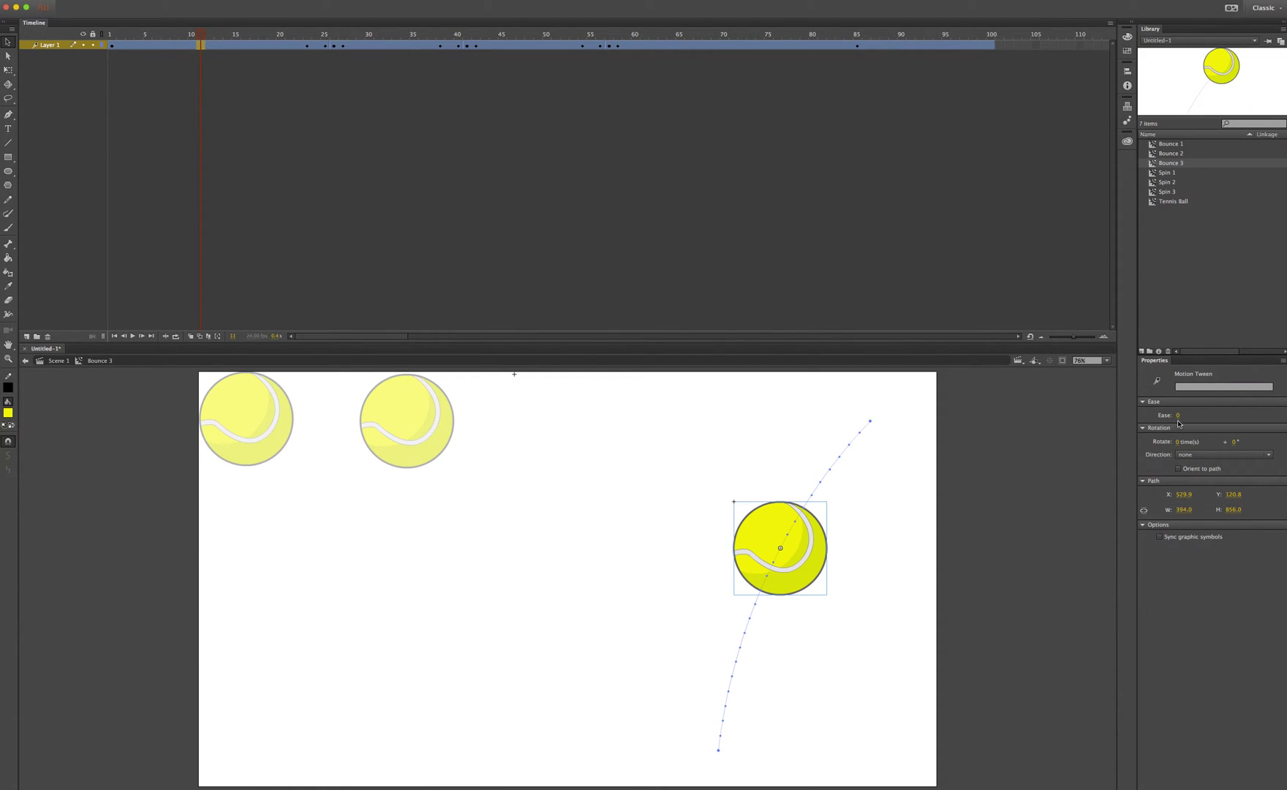
# Set the first falling span's Ease to -100 in Properties
pyautogui.moveTo(1178, 420); pyautogui.dragTo(1104, 416)
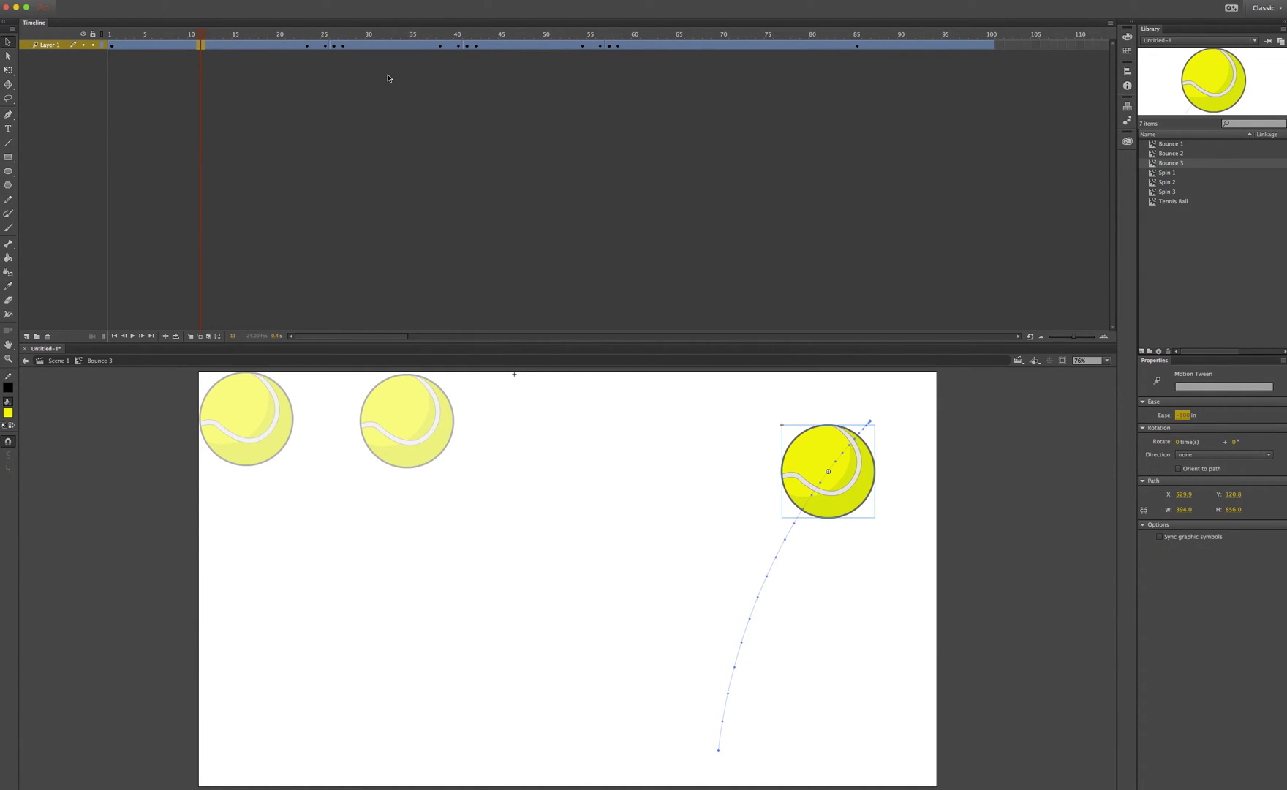
pyautogui.click(388, 46)
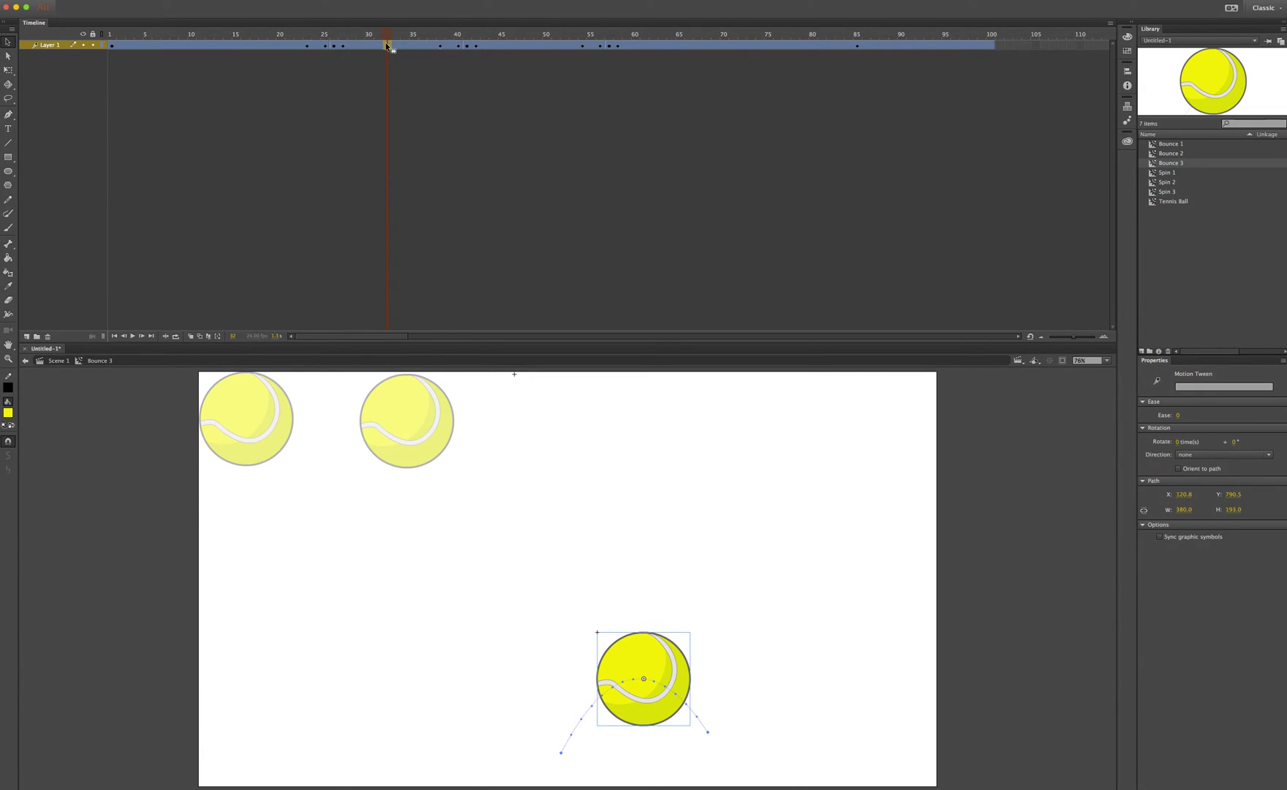
# Give the first bounce arc a Stop and Start (Slow) ease in the Motion Editor
pyautogui.doubleClick(388, 46)
pyautogui.click(354, 179)
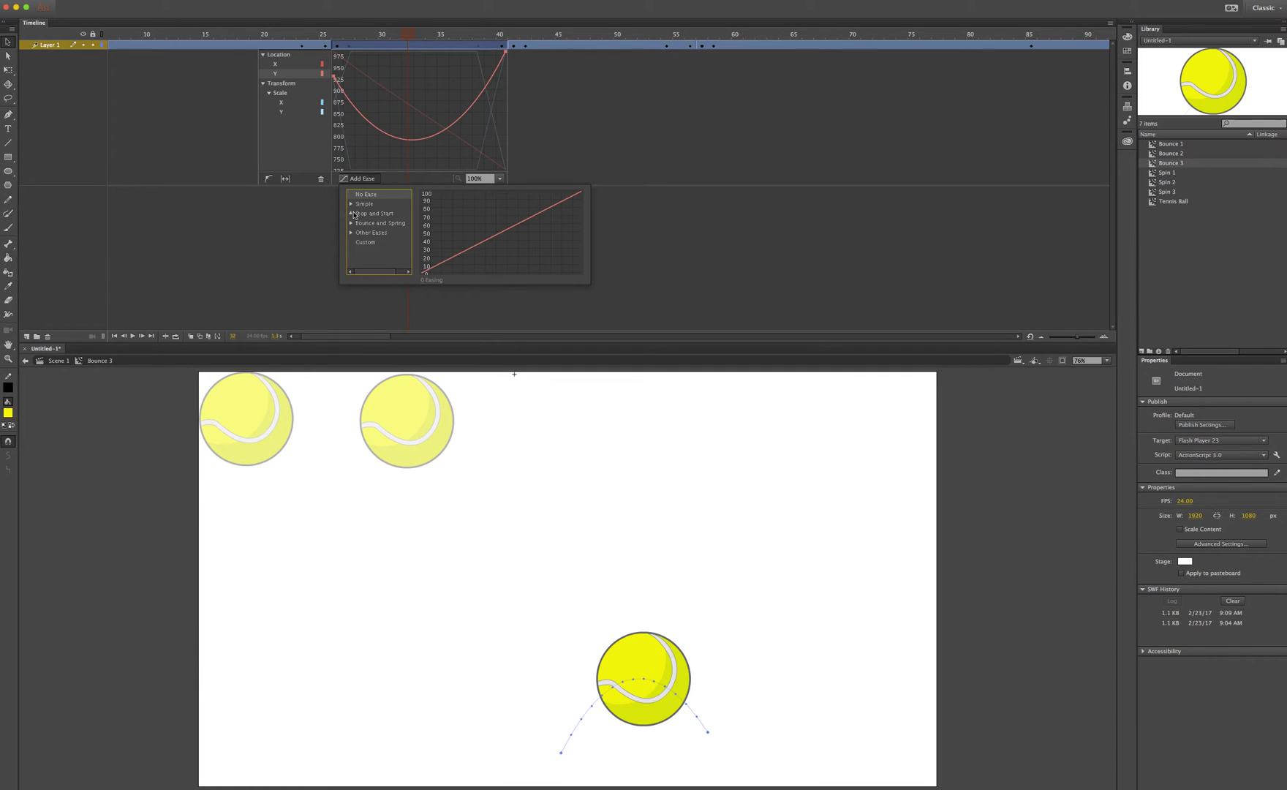
pyautogui.click(351, 214)
pyautogui.click(374, 233)
pyautogui.click(368, 224)
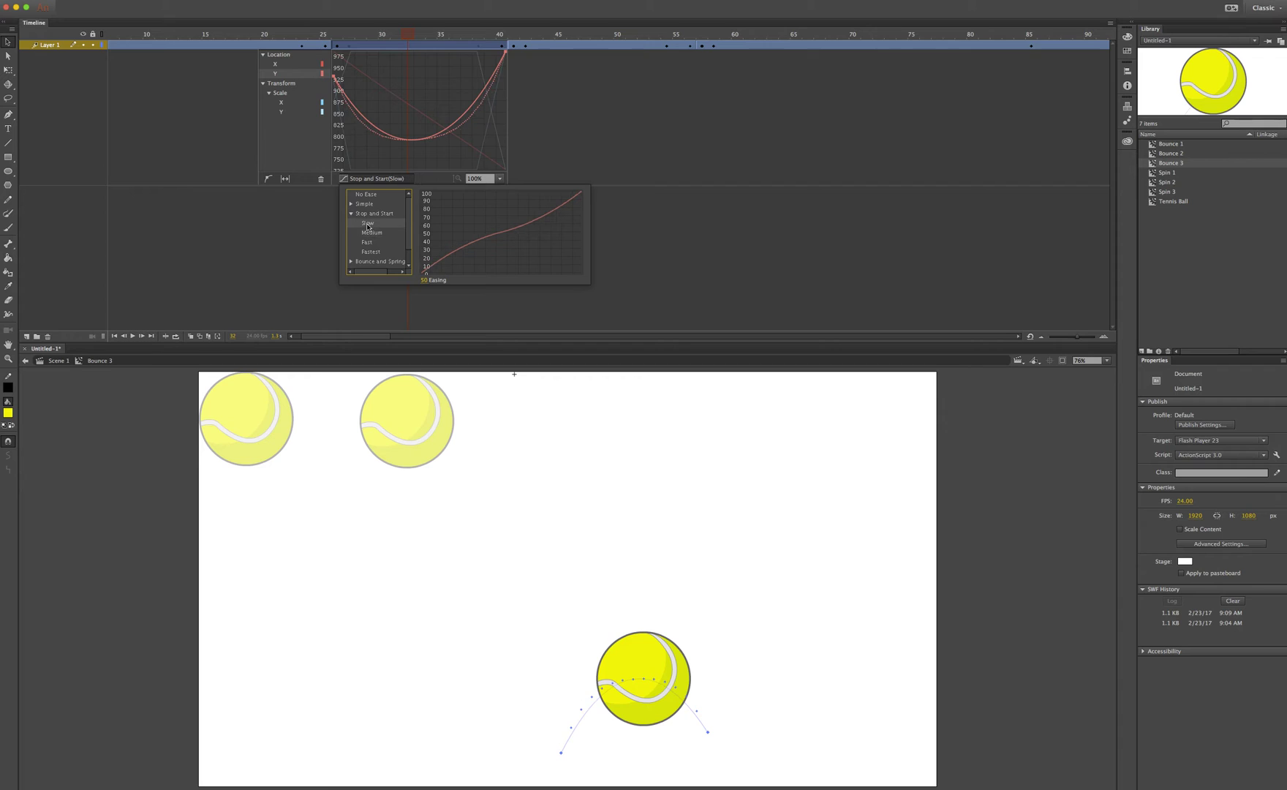
pyautogui.click(321, 244)
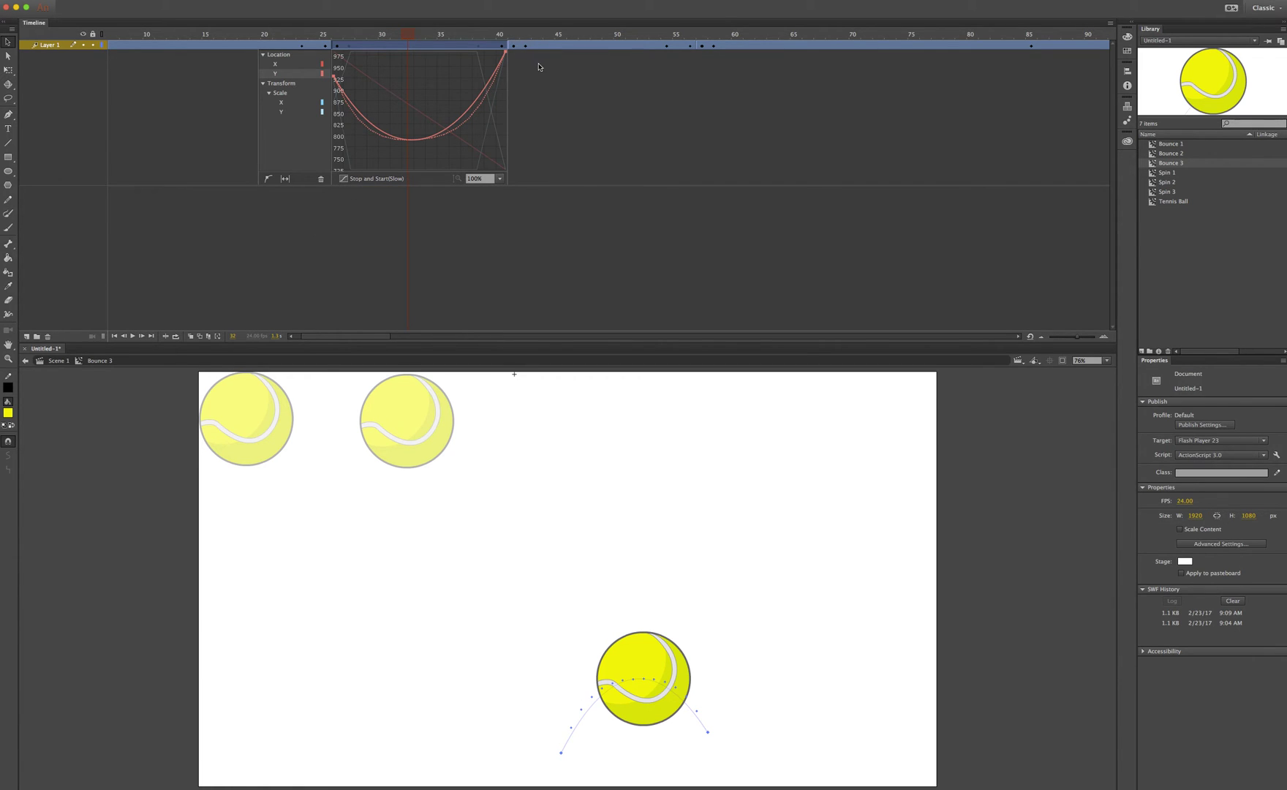
pyautogui.click(455, 44)
pyautogui.doubleClick(455, 44)
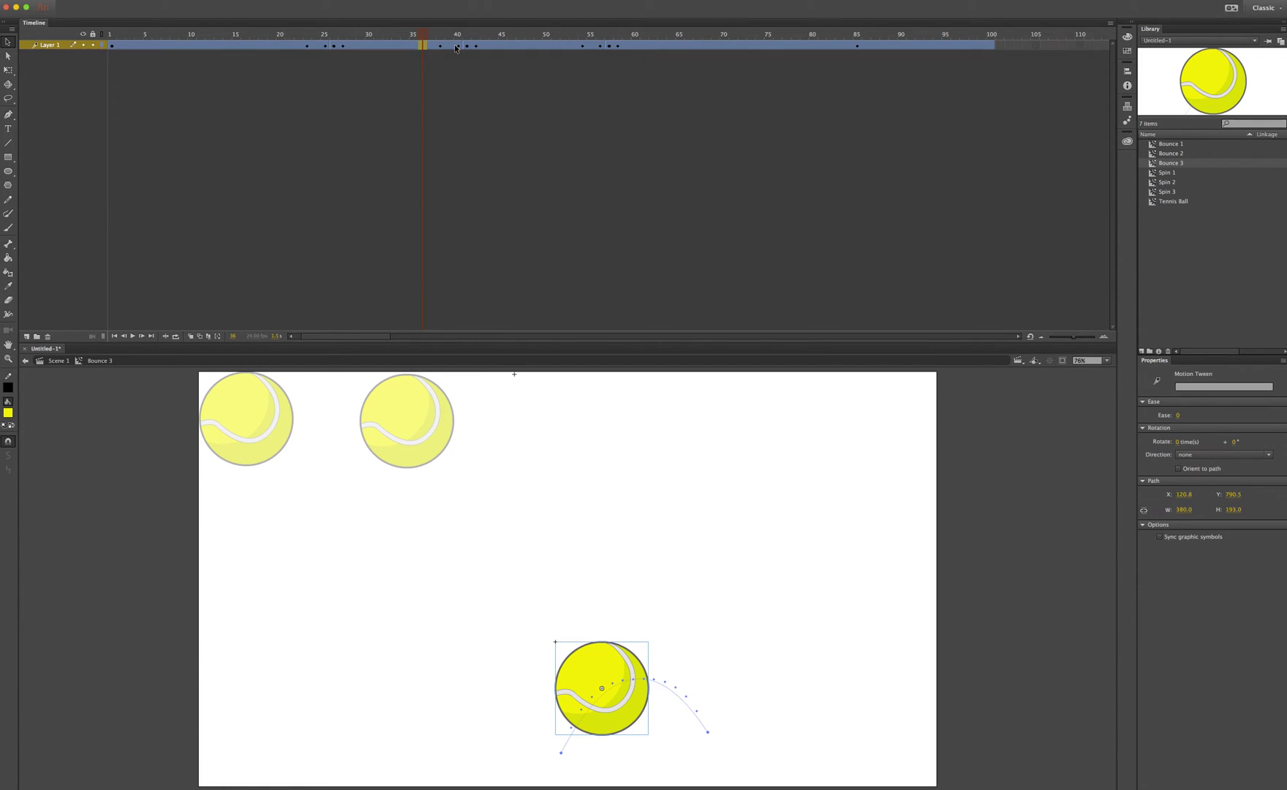
# Apply the Stop and Start (Slow) ease to the second bounce arc and scrub through to check
pyautogui.click(513, 46)
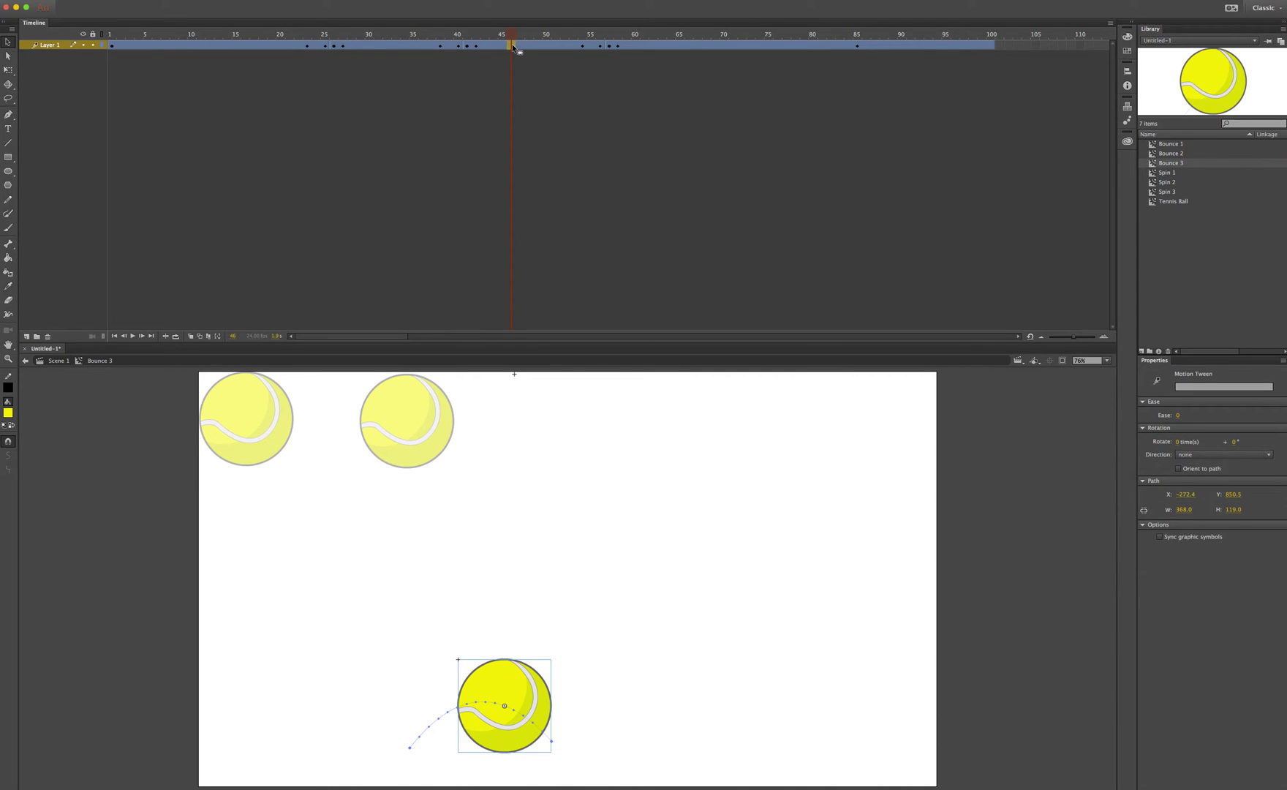
pyautogui.doubleClick(513, 46)
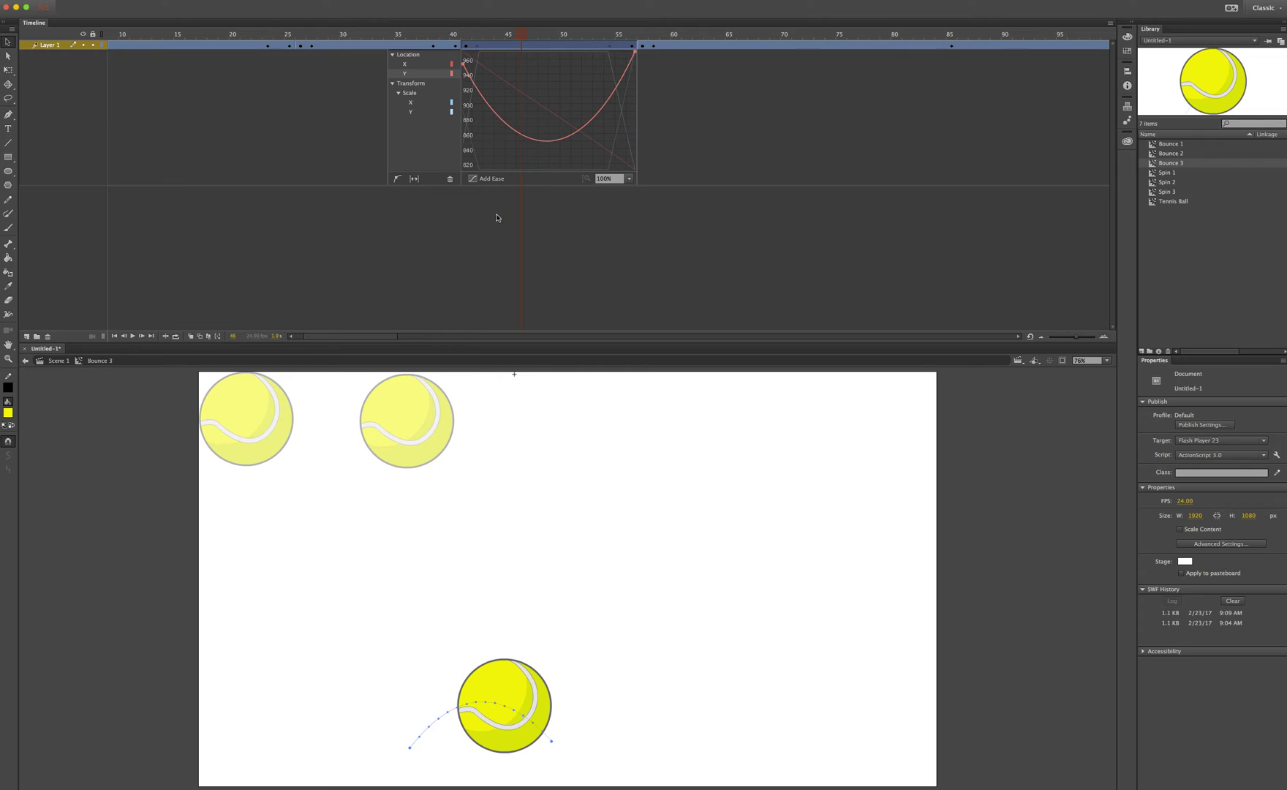
pyautogui.click(485, 180)
pyautogui.click(485, 214)
pyautogui.click(497, 224)
pyautogui.click(427, 238)
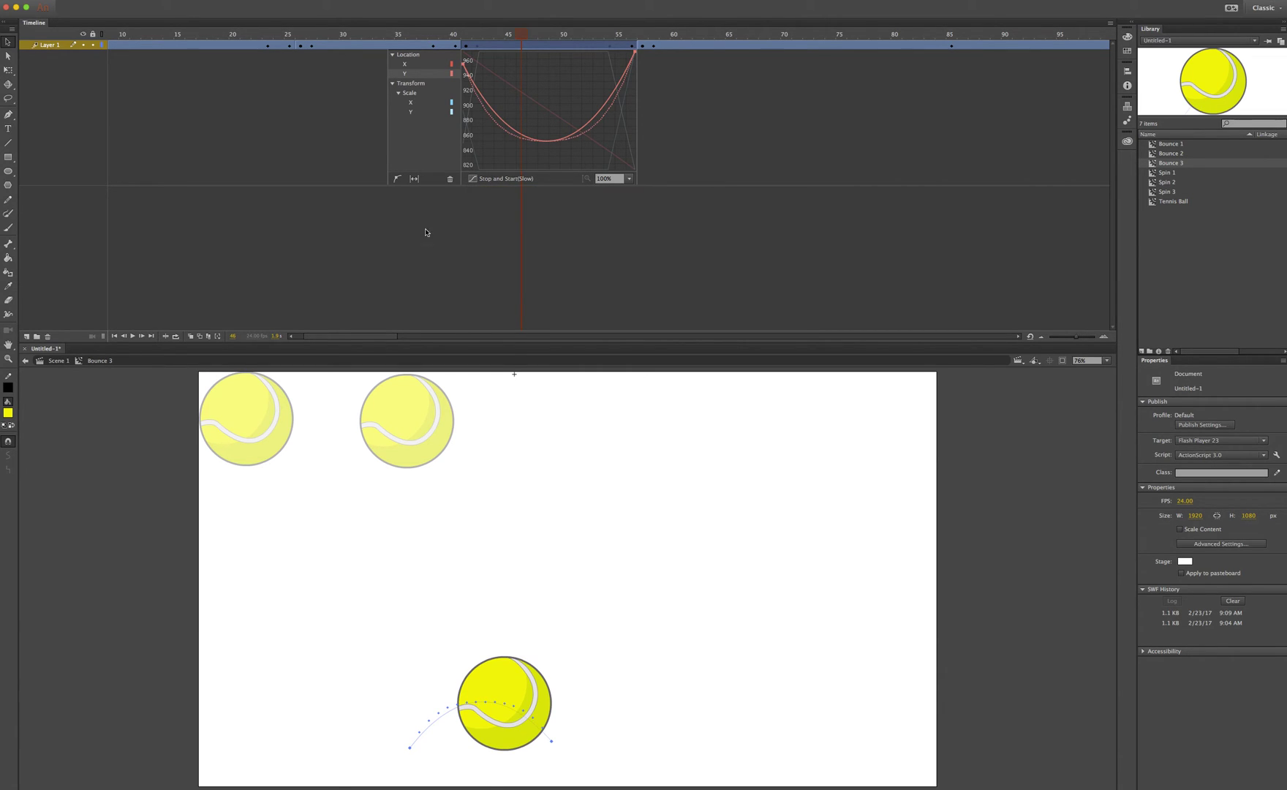
pyautogui.click(546, 48)
pyautogui.doubleClick(546, 49)
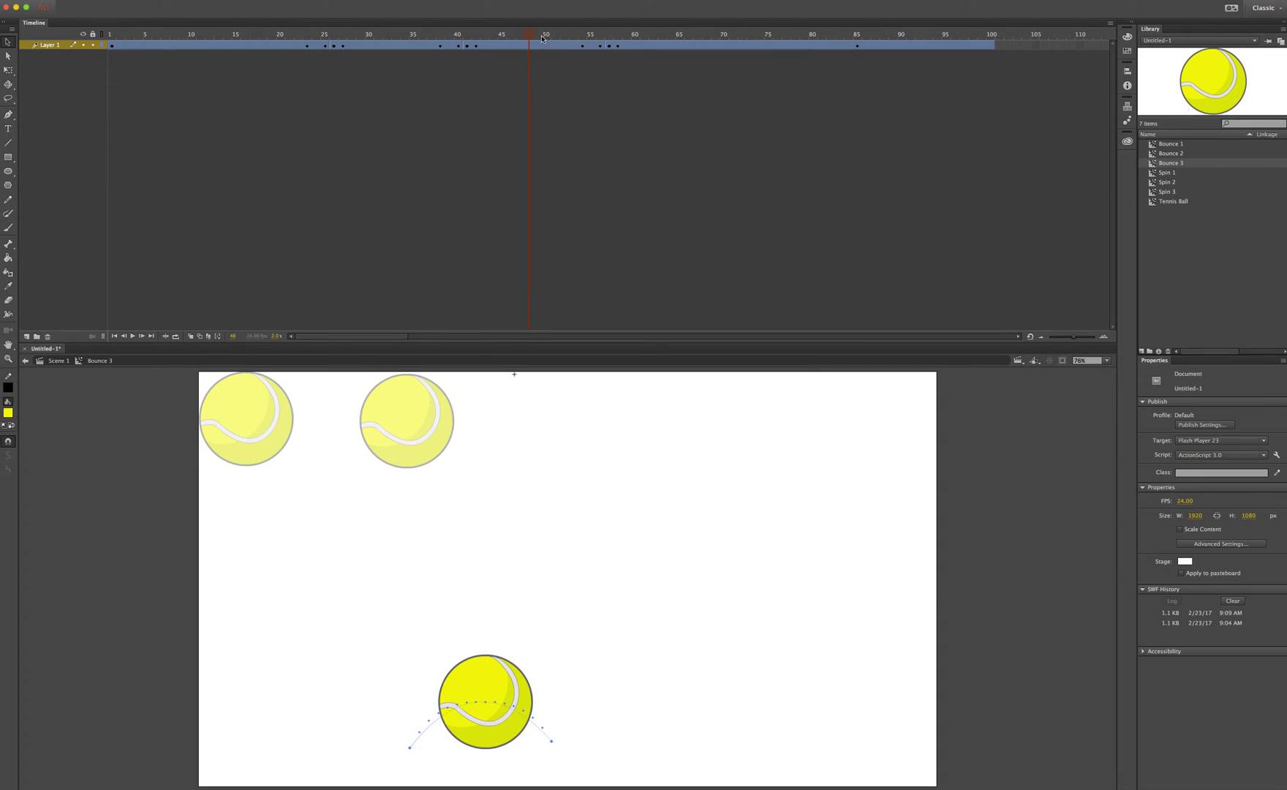
pyautogui.moveTo(533, 37); pyautogui.dragTo(84, 144)
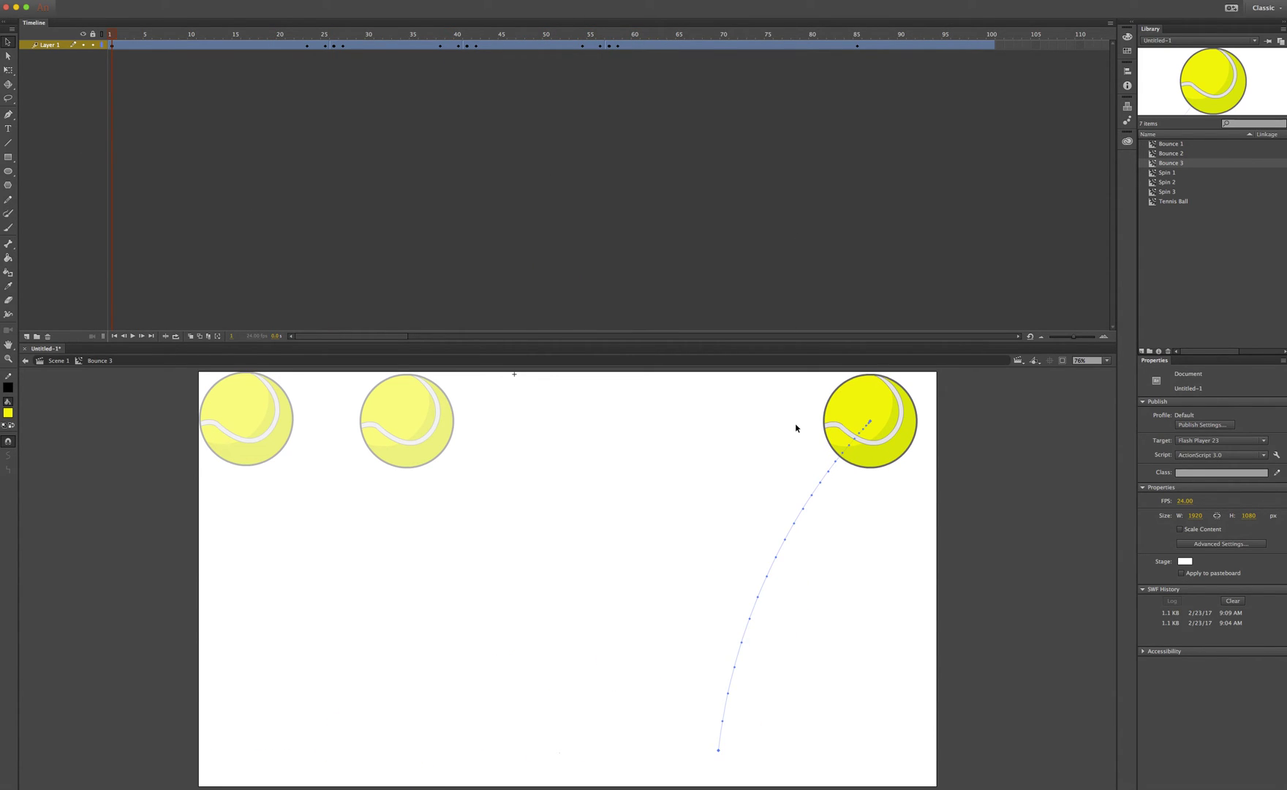
# Enter the Spin 3 movie clip nested inside Bounce 3 by double-clicking the tennis ball
pyautogui.doubleClick(865, 393)
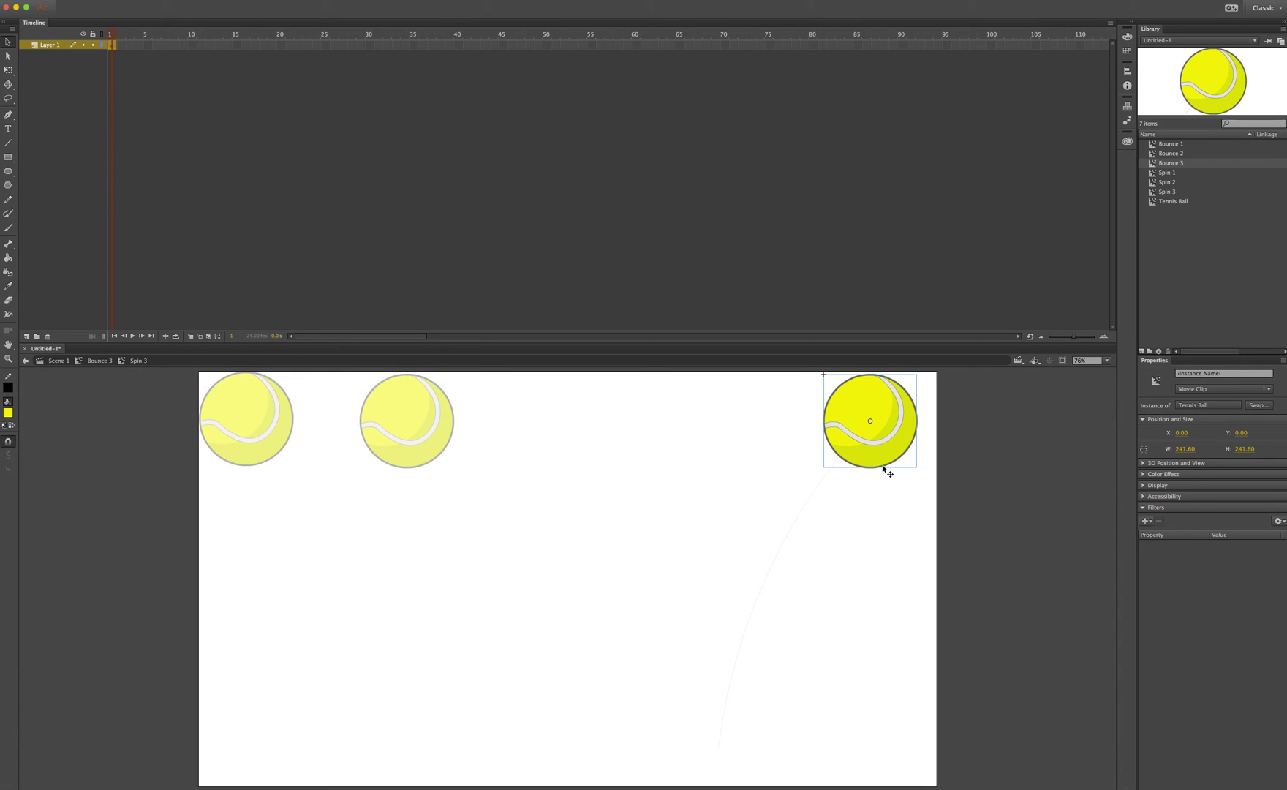
# Extend the ball to frame 24 and create a motion tween across frames 1–24
pyautogui.click(317, 45)
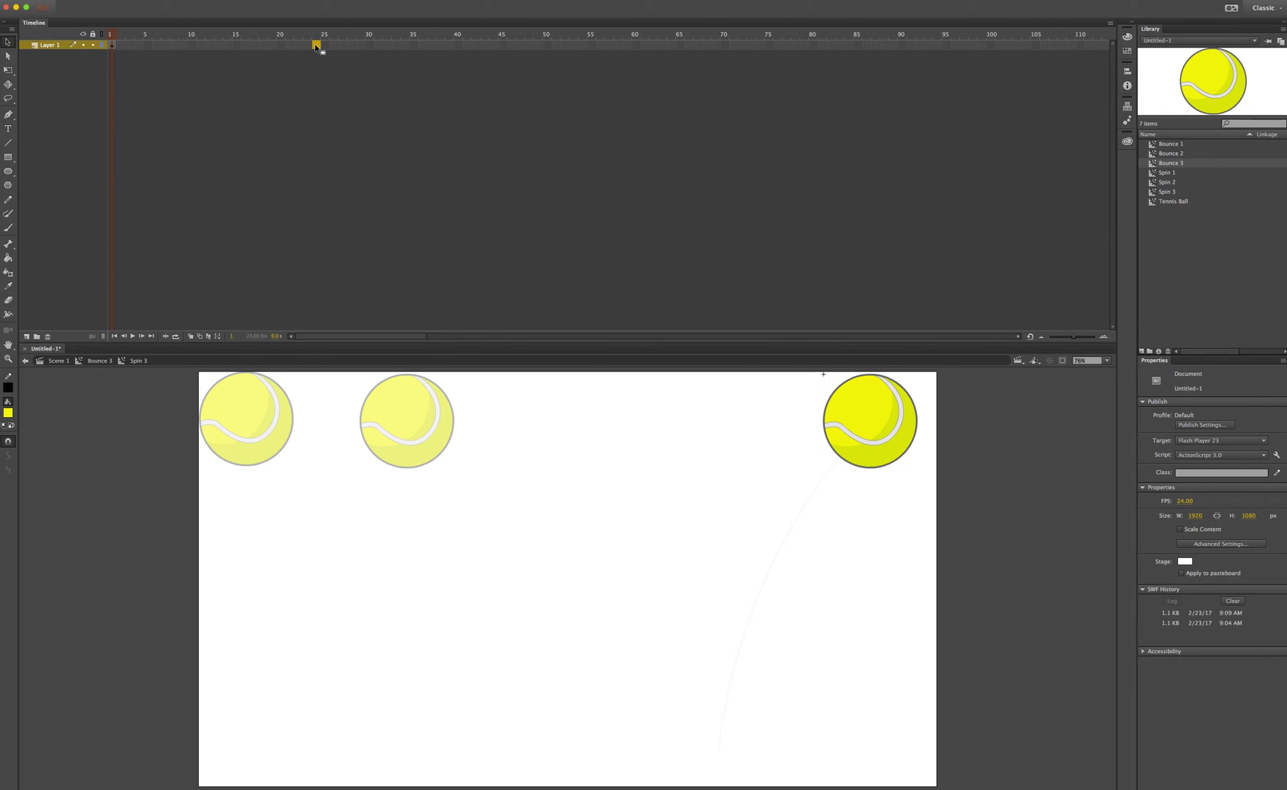
pyautogui.press('F5')
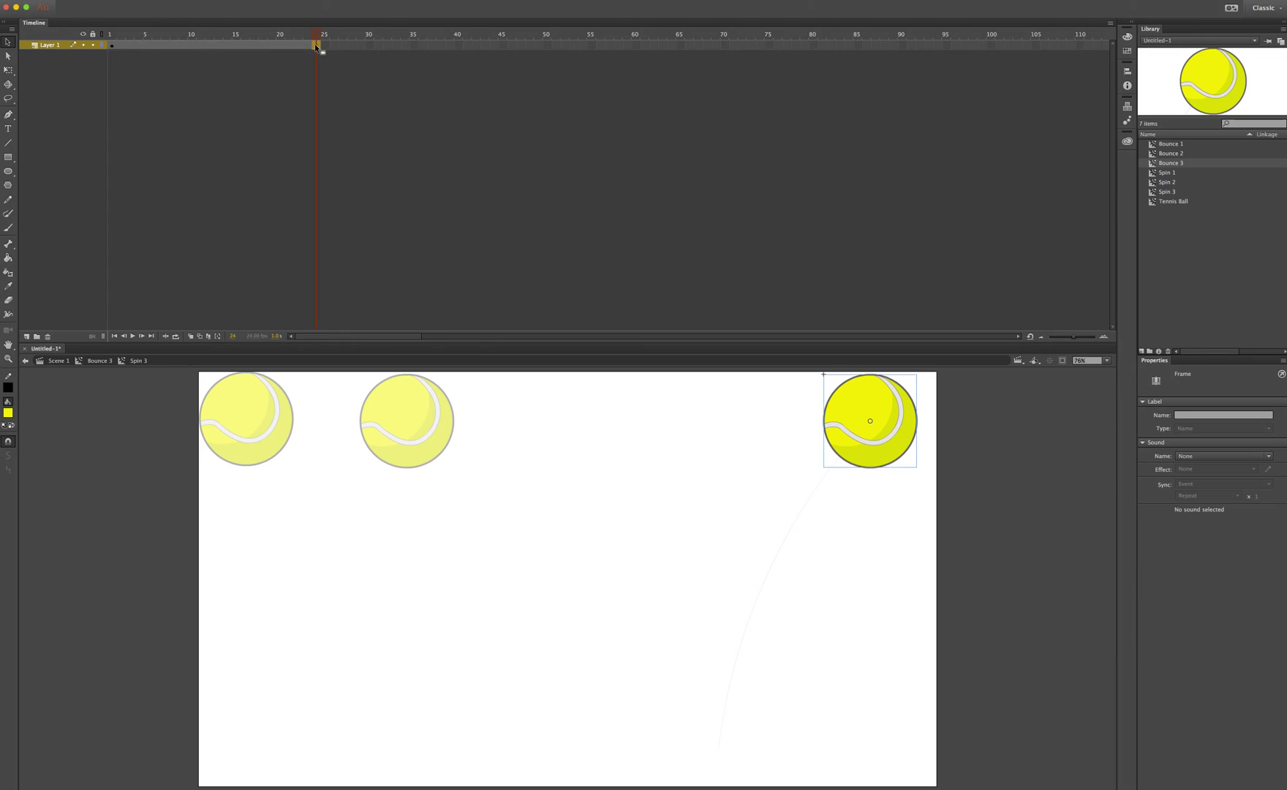
pyautogui.rightClick(212, 45)
pyautogui.click(227, 55)
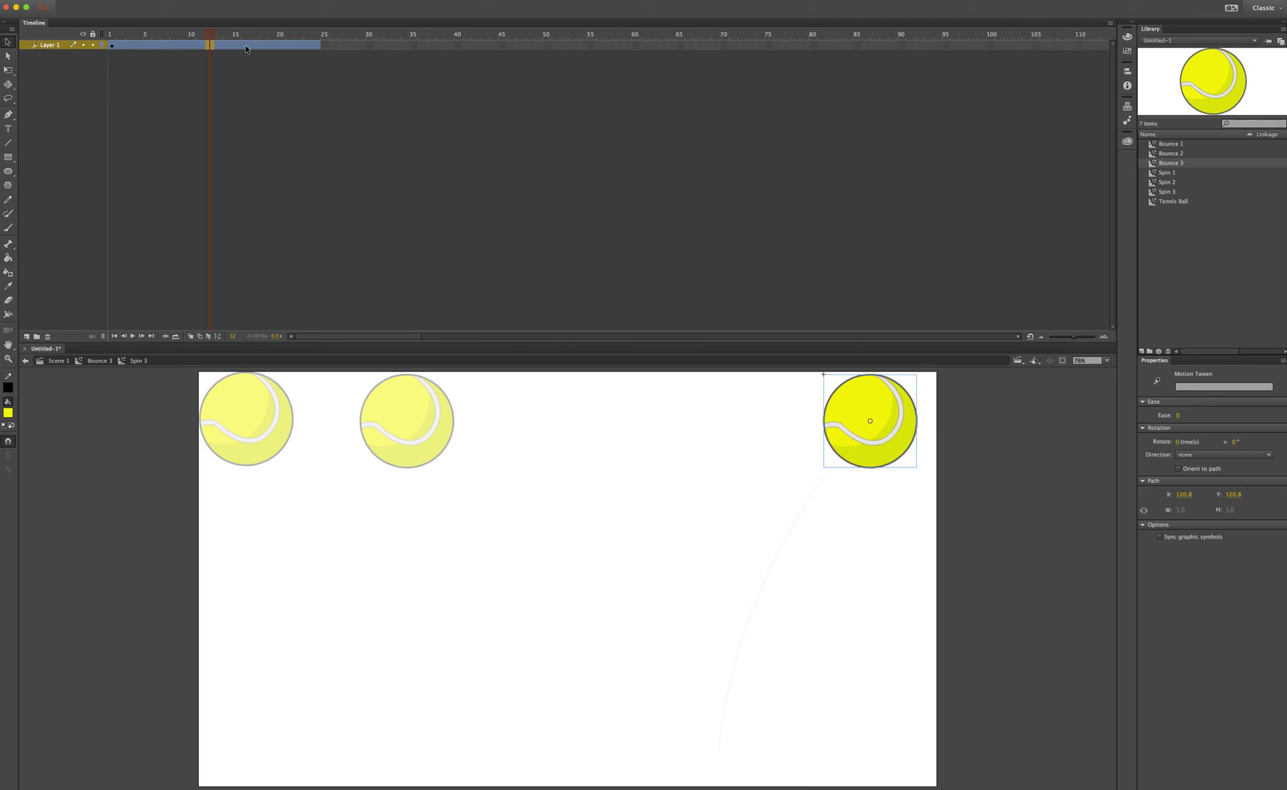
# Set the tween to rotate 1 time counter-clockwise, then play the spin from frame 1
pyautogui.click(1180, 444)
pyautogui.click(1201, 455)
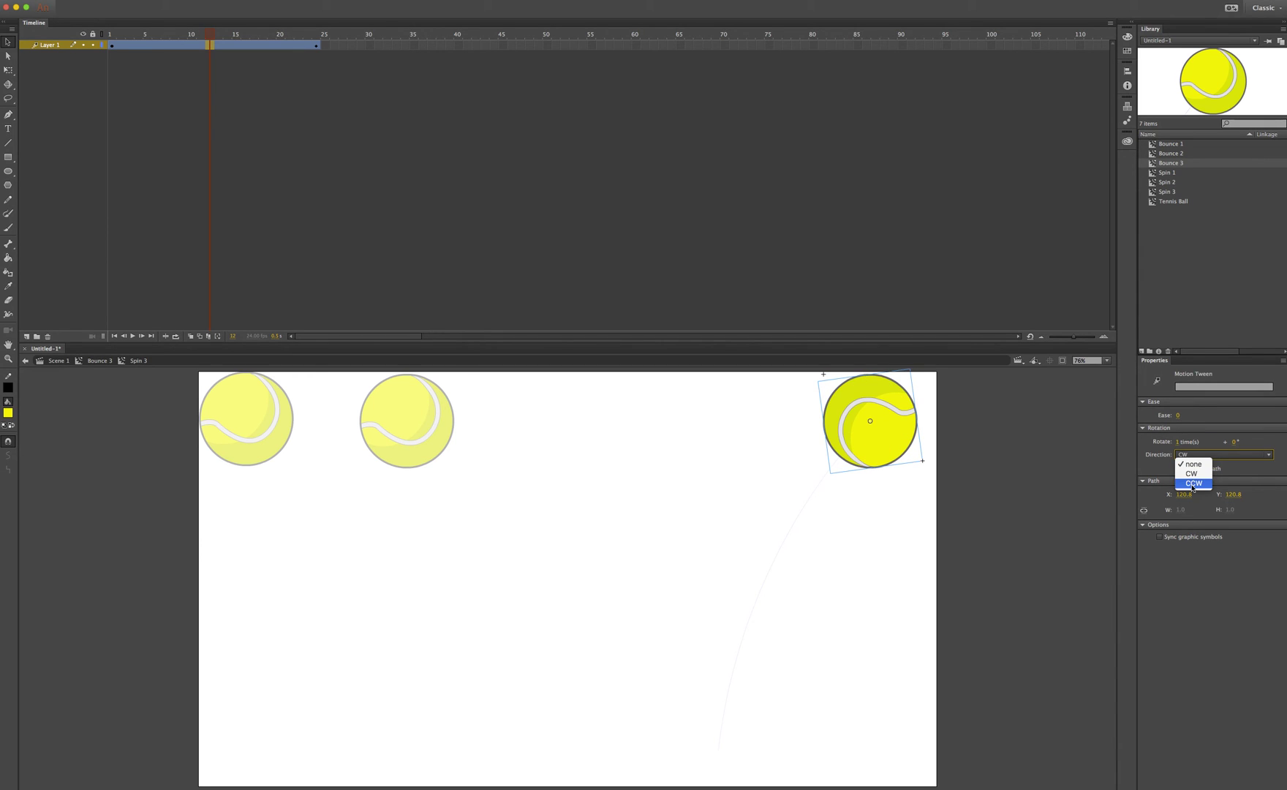
pyautogui.click(1194, 482)
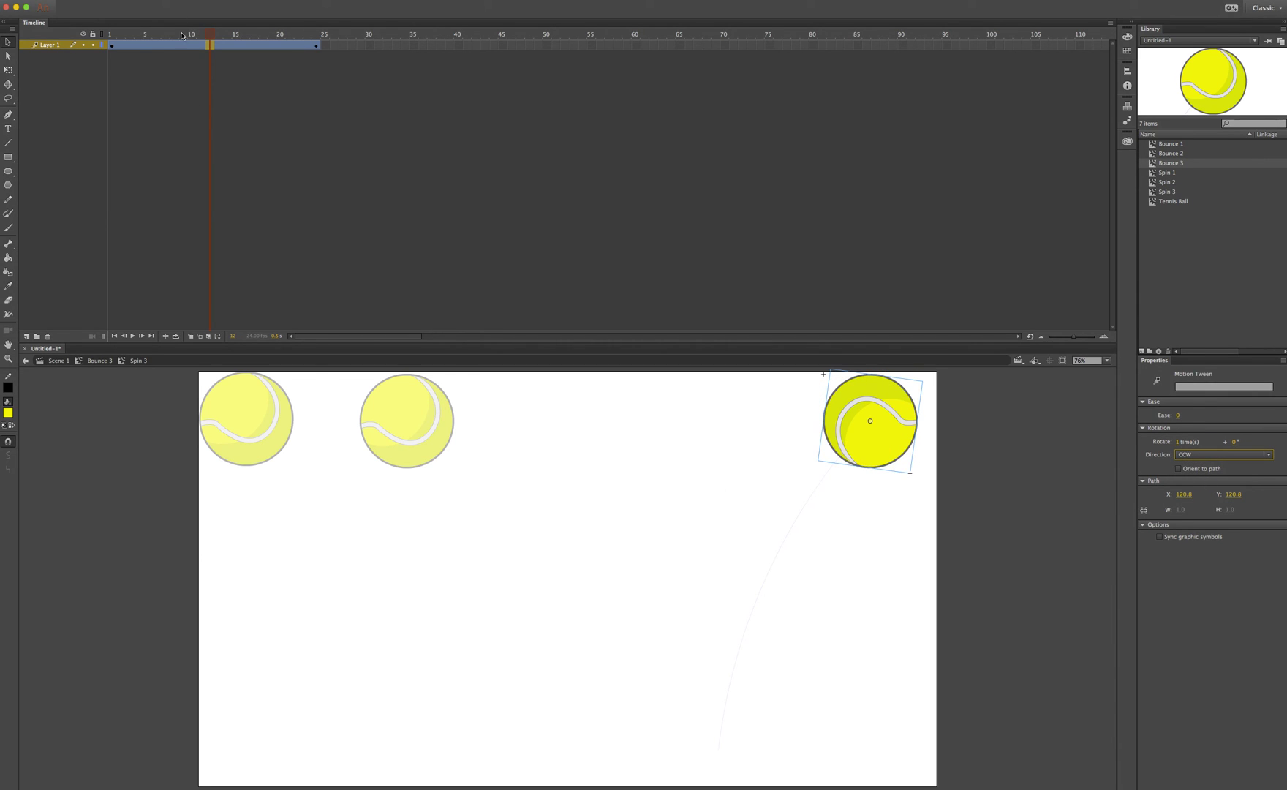
pyautogui.moveTo(207, 32); pyautogui.dragTo(113, 34)
pyautogui.press('Return')
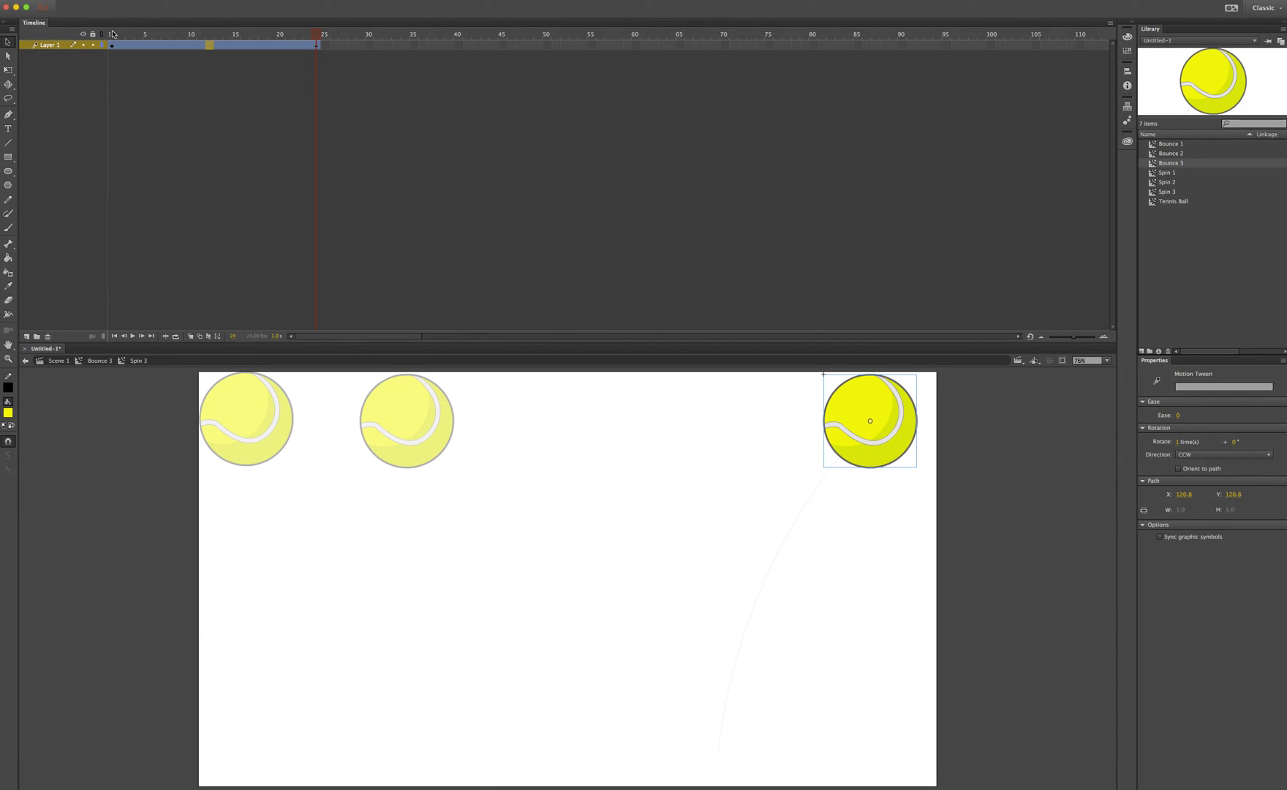
# Go back through Bounce 3 to Scene 1 and test the movie as an SWF with Cmd+Enter
pyautogui.click(102, 361)
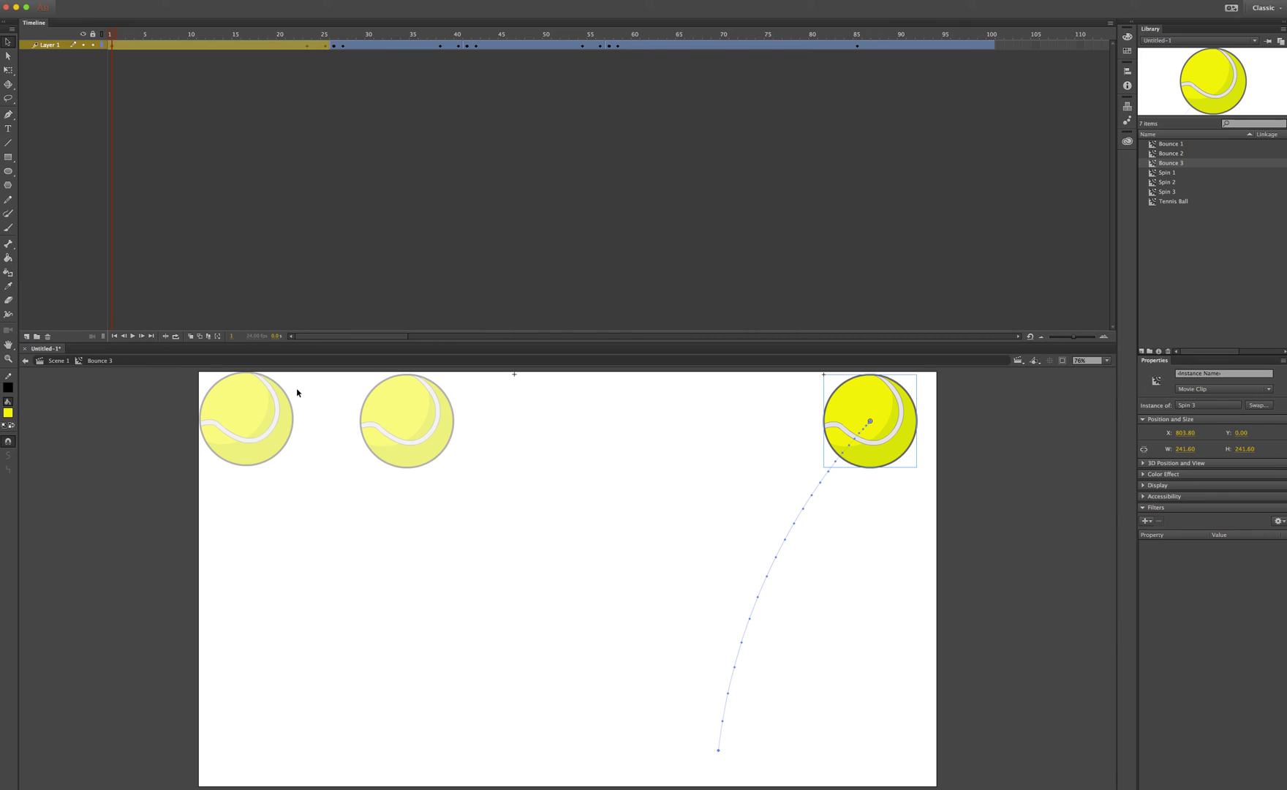
pyautogui.click(56, 361)
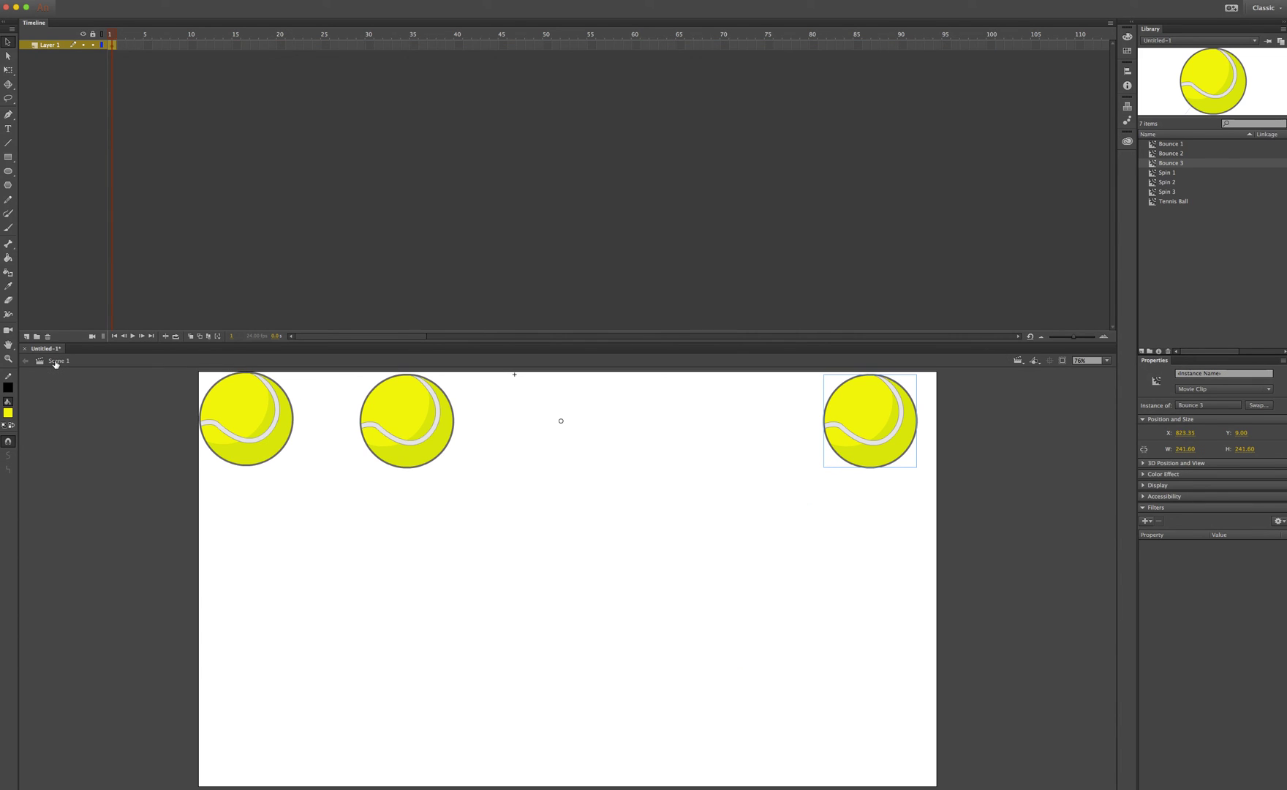
pyautogui.press('super+Return')
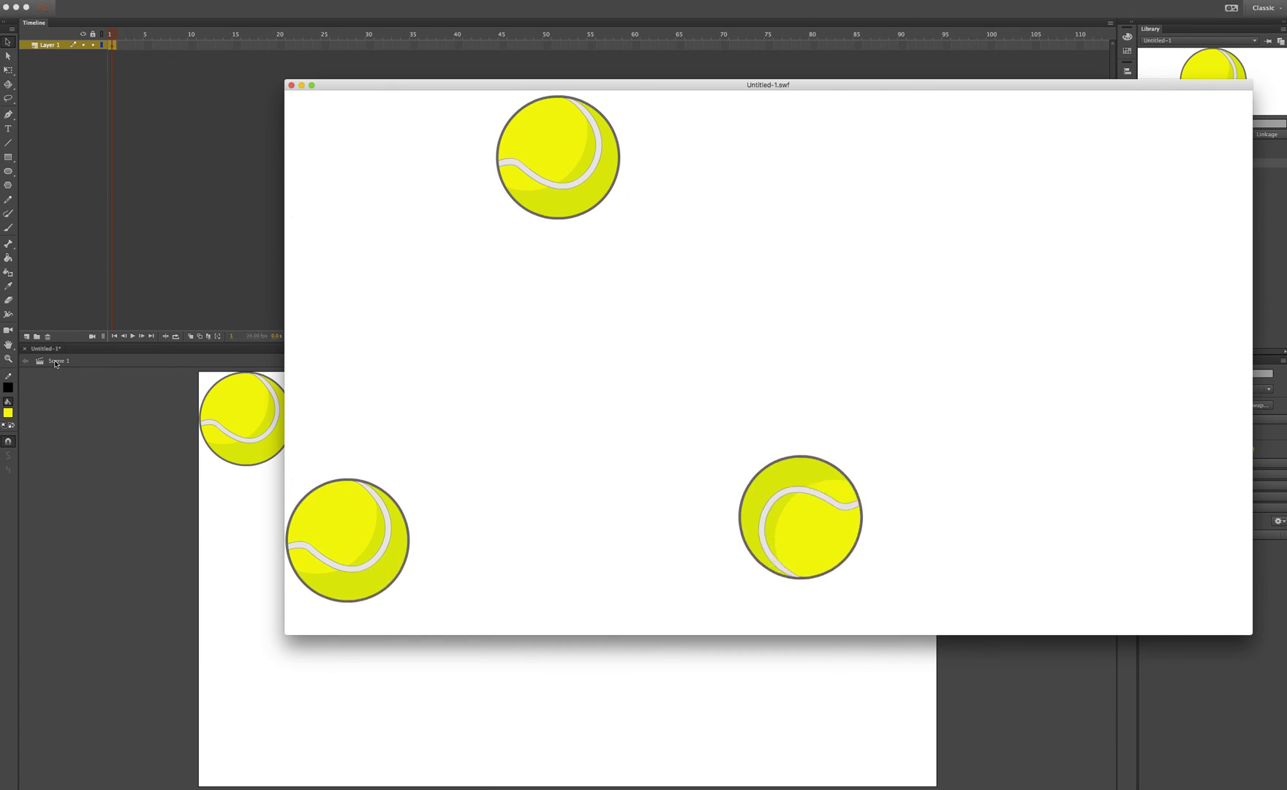